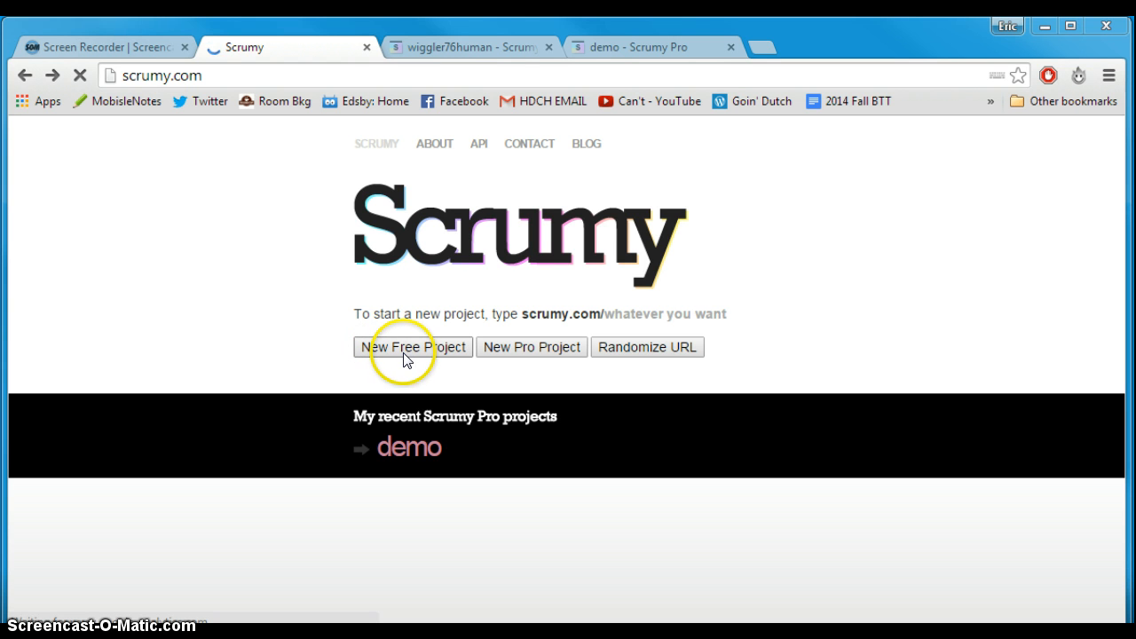
Step: Close the other empty project board and return to the demo project board
click(468, 47)
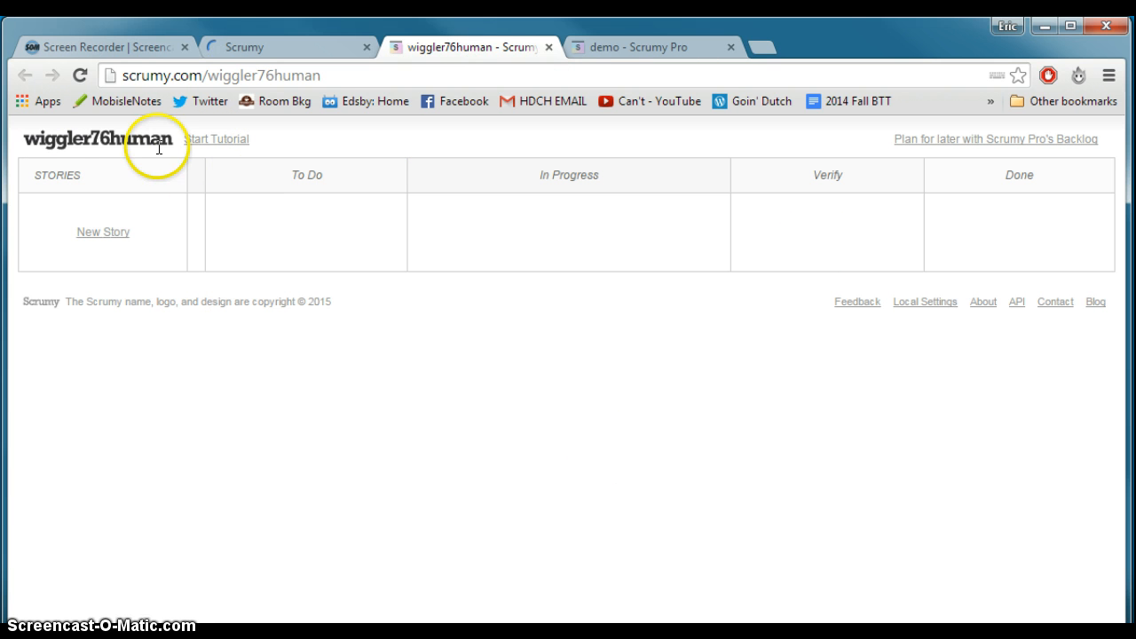
click(550, 47)
click(255, 49)
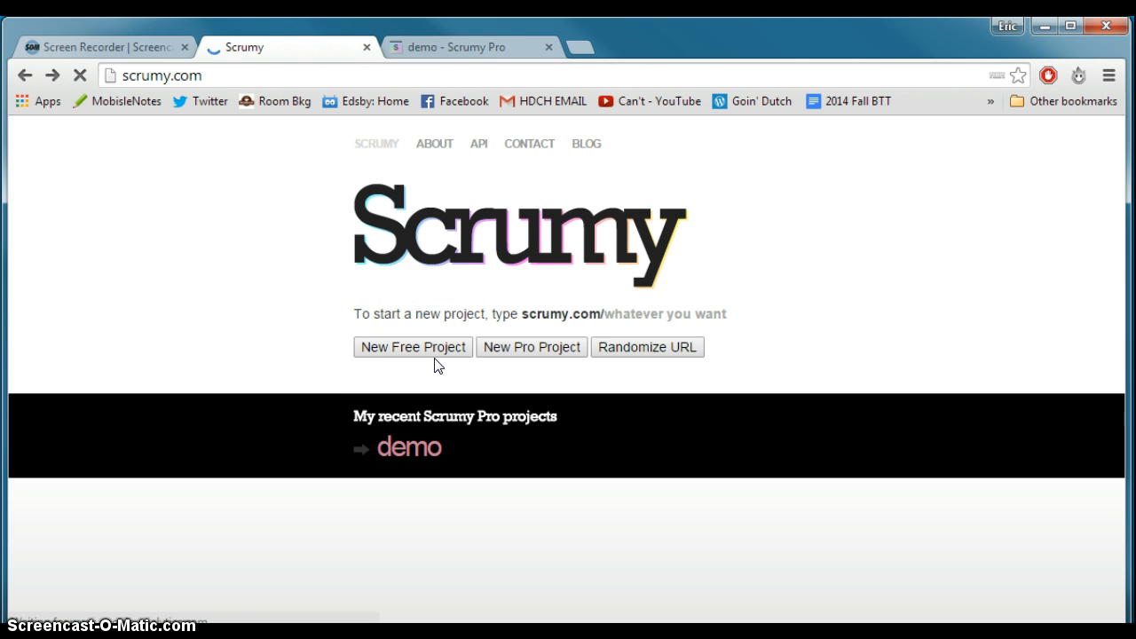
click(459, 51)
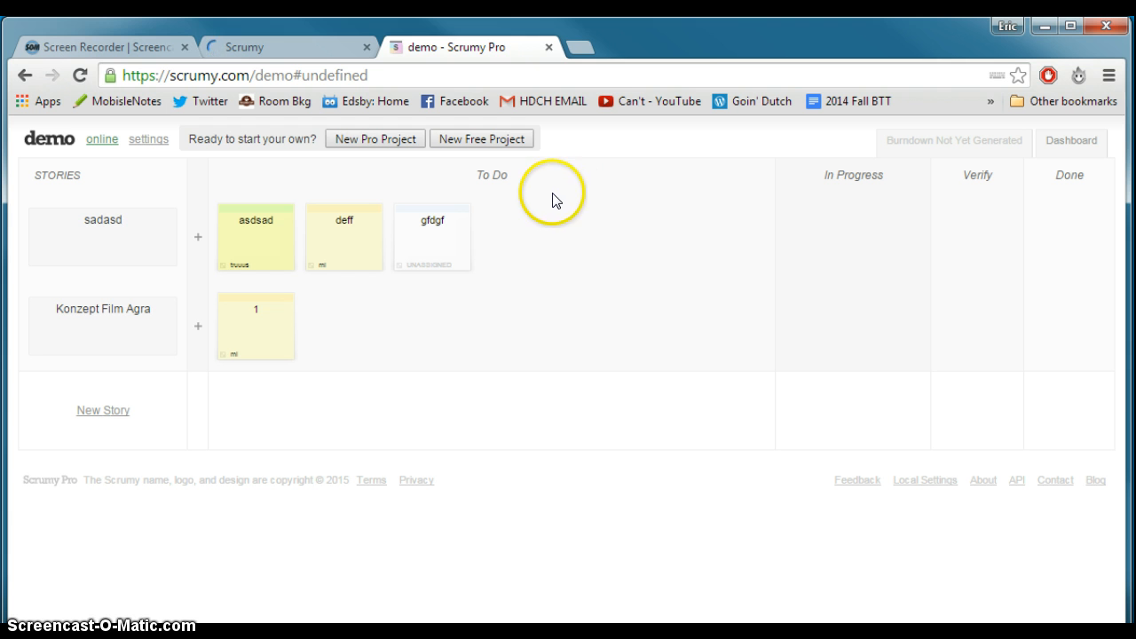
click(286, 50)
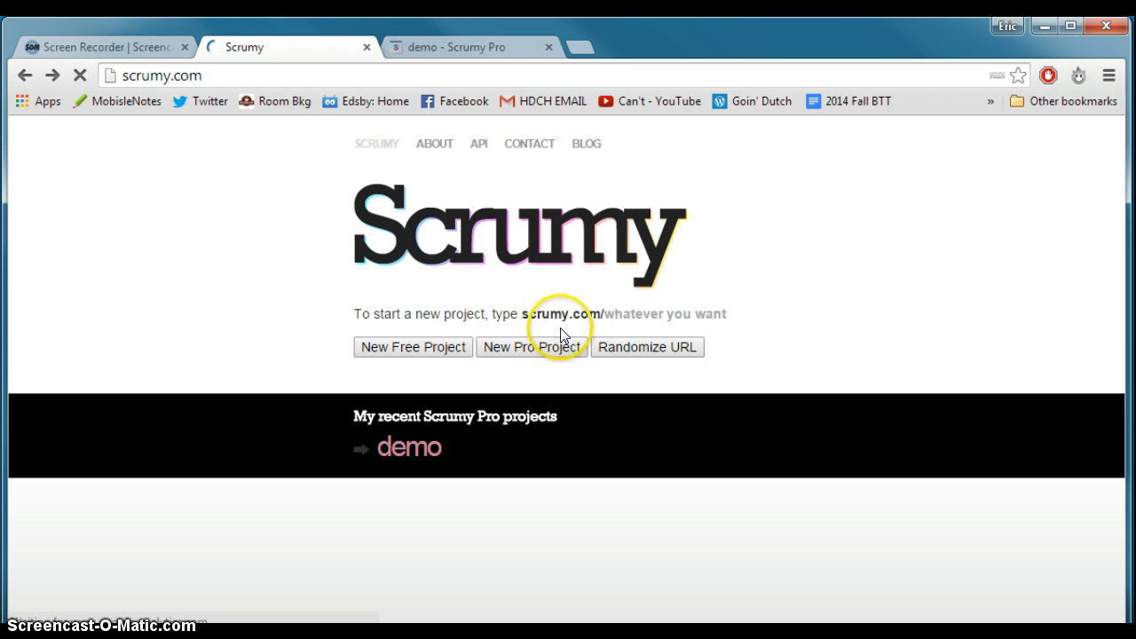
Step: Go to scrumy.com/project dhfe to create the empty 'project dhfe' board
click(251, 75)
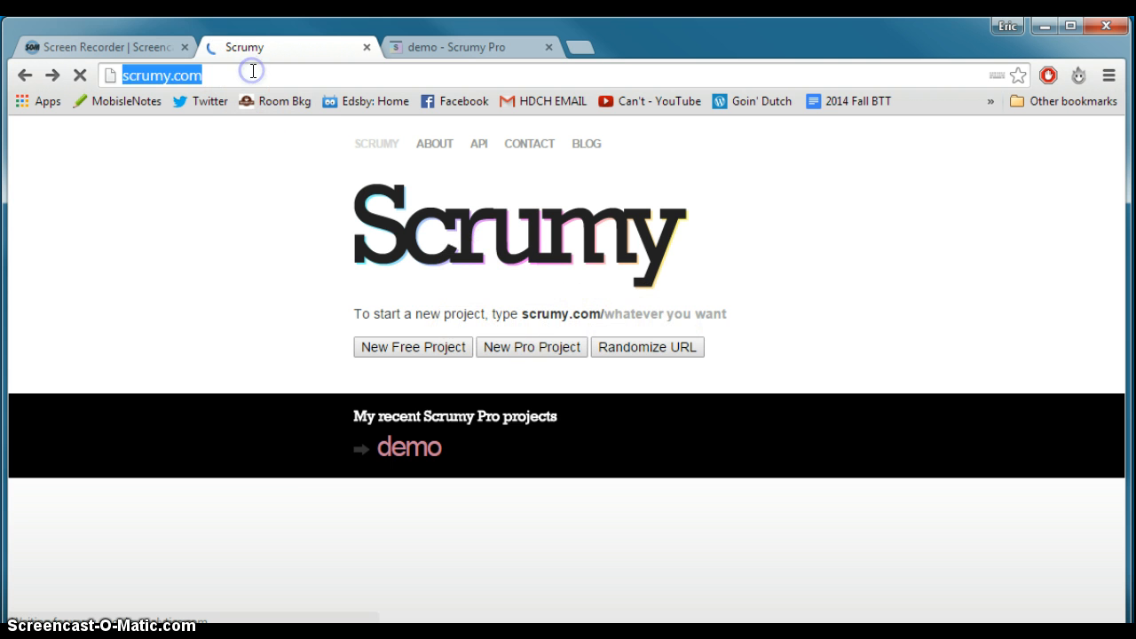
click(252, 75)
text(/)
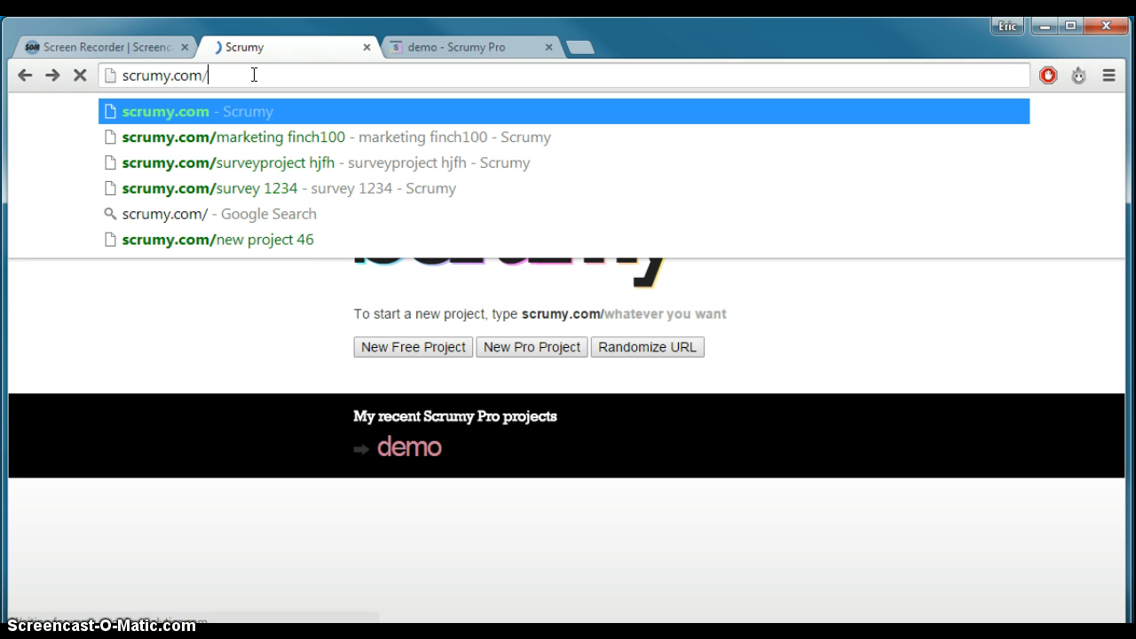
text(project)
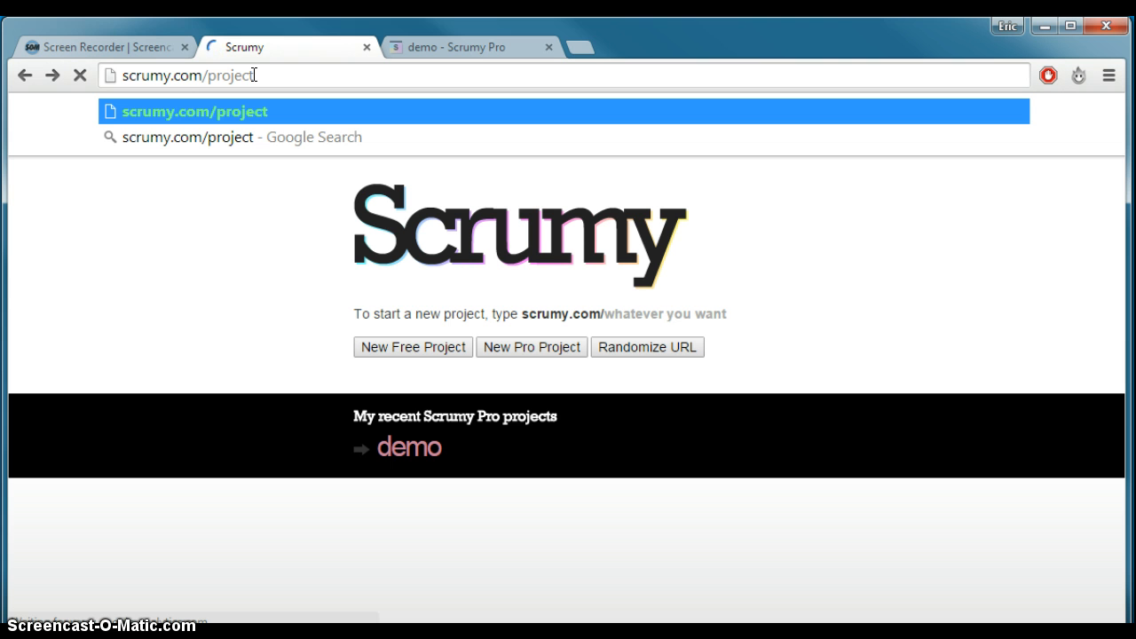
text( dhfe)
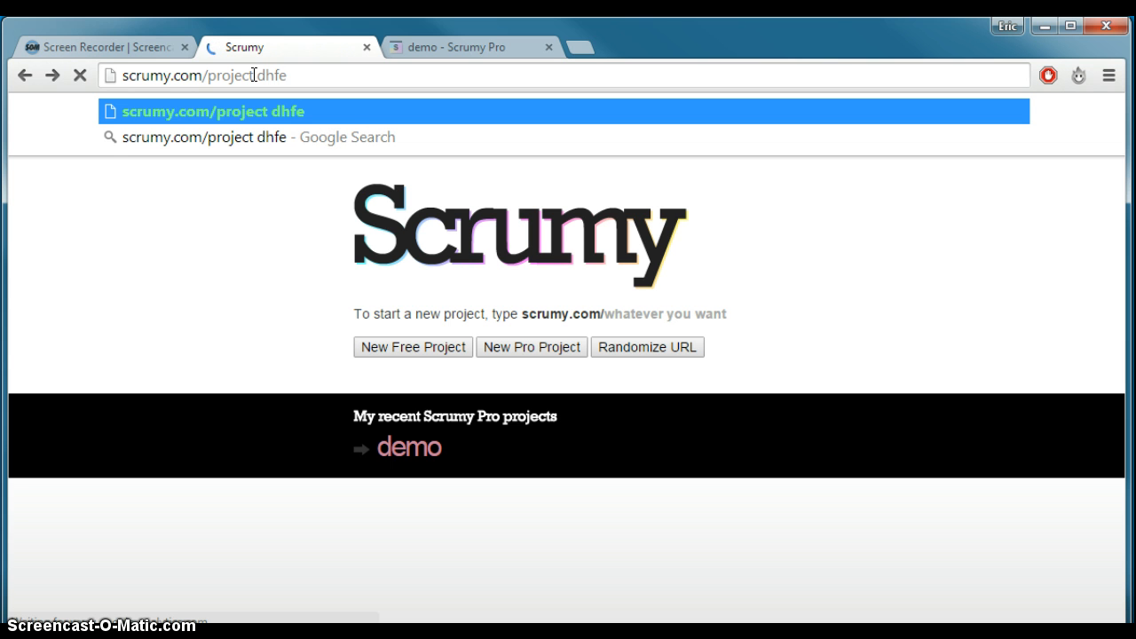
key(Return)
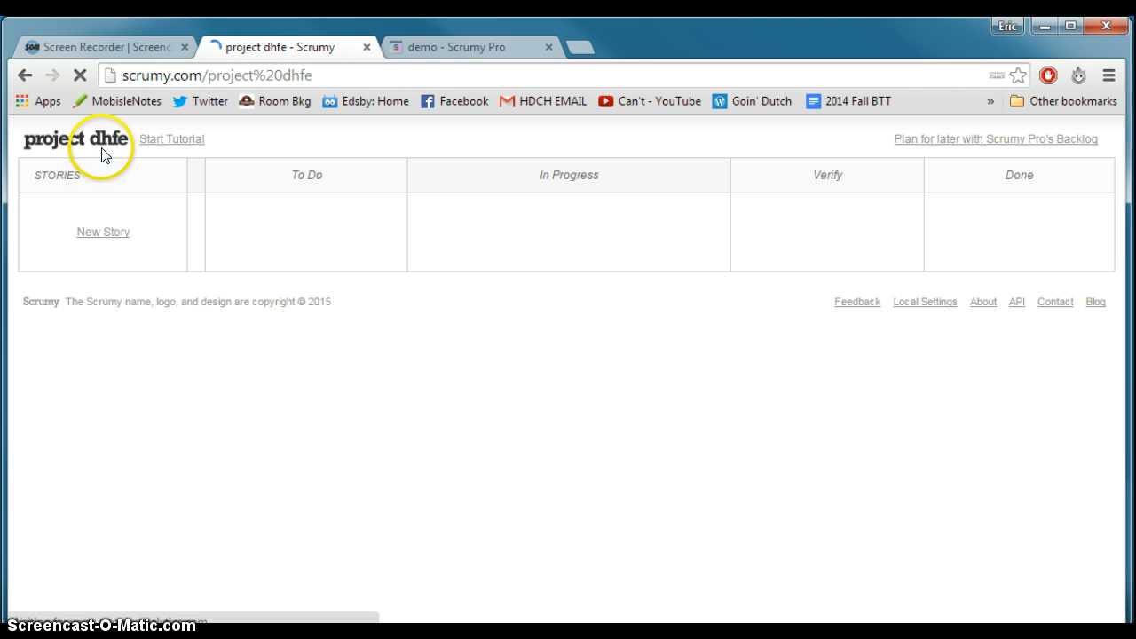
Step: Add a Survey story with a To Do task 'Write questions'
click(104, 235)
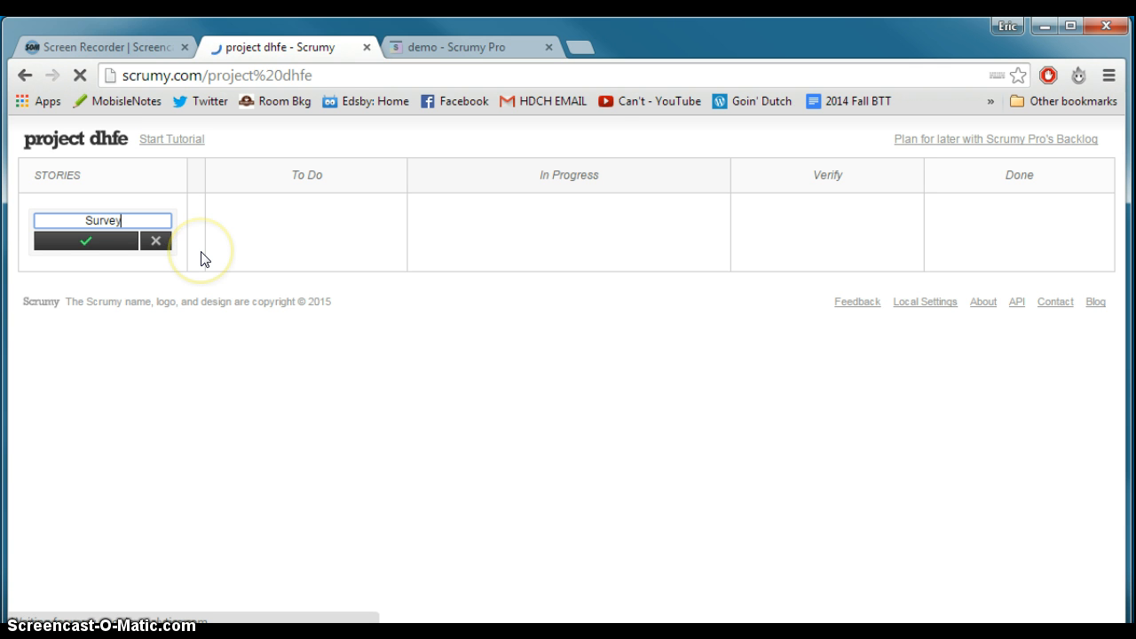
click(89, 243)
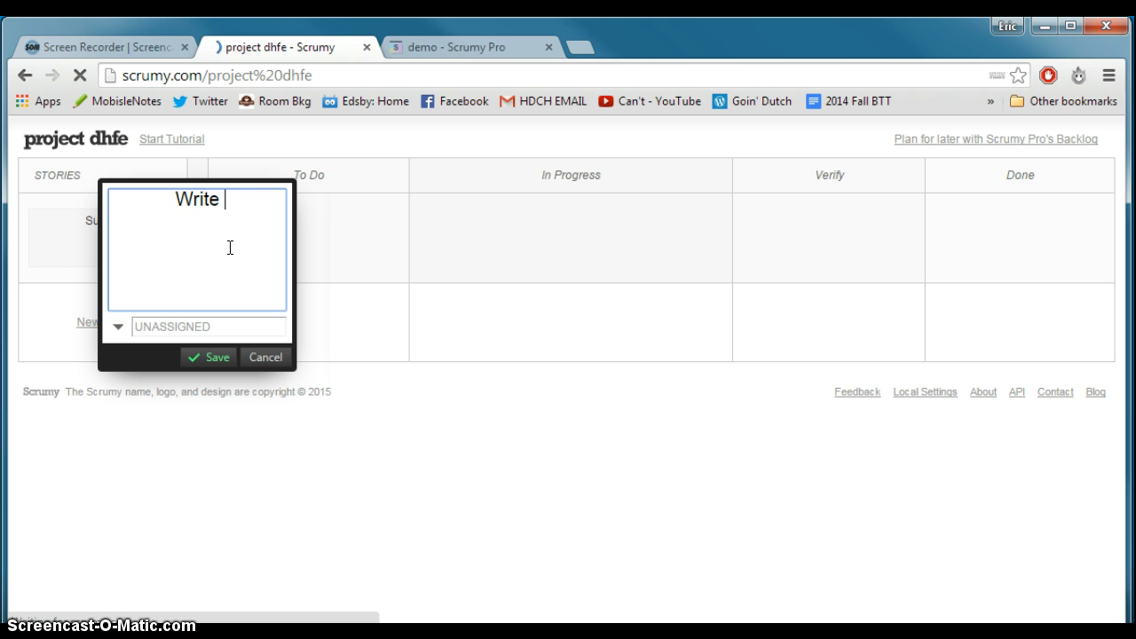
text(stions)
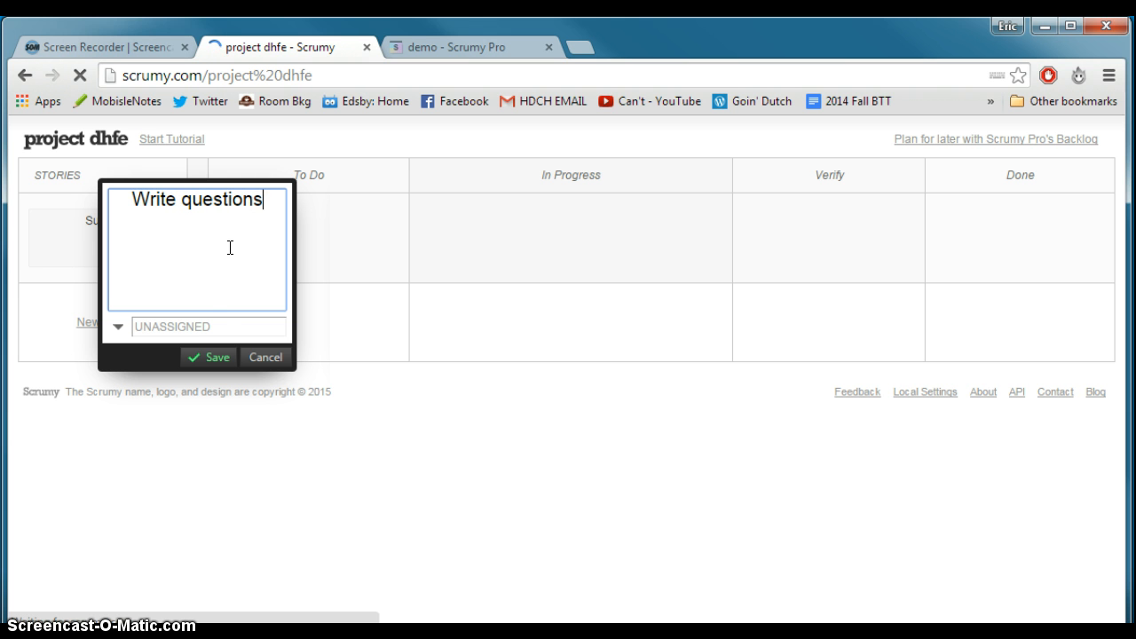
click(192, 328)
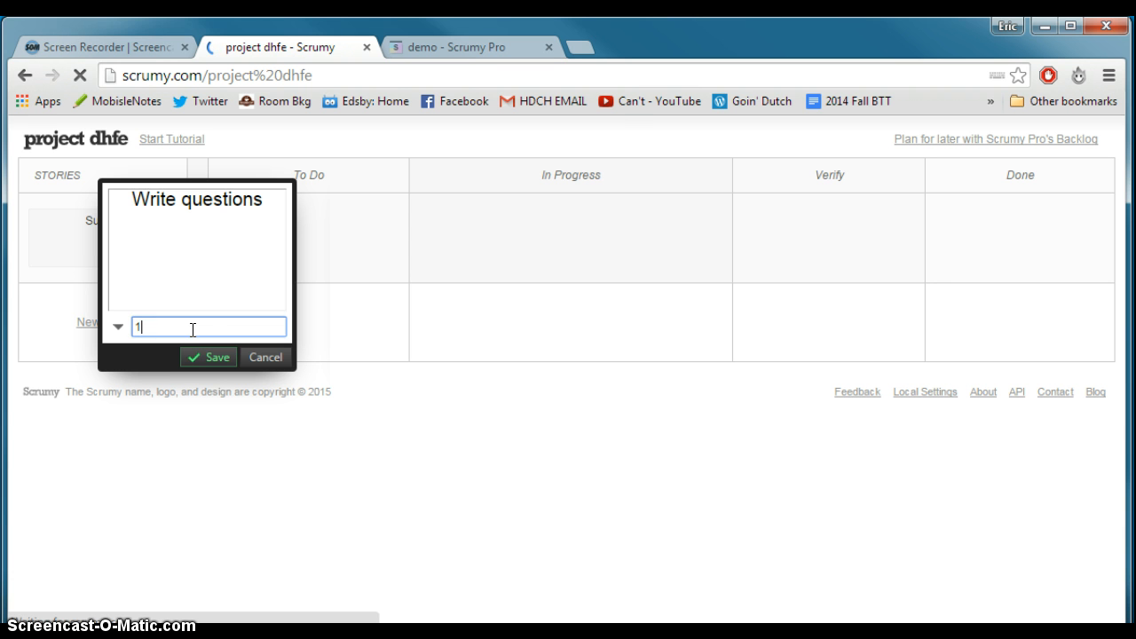
click(205, 356)
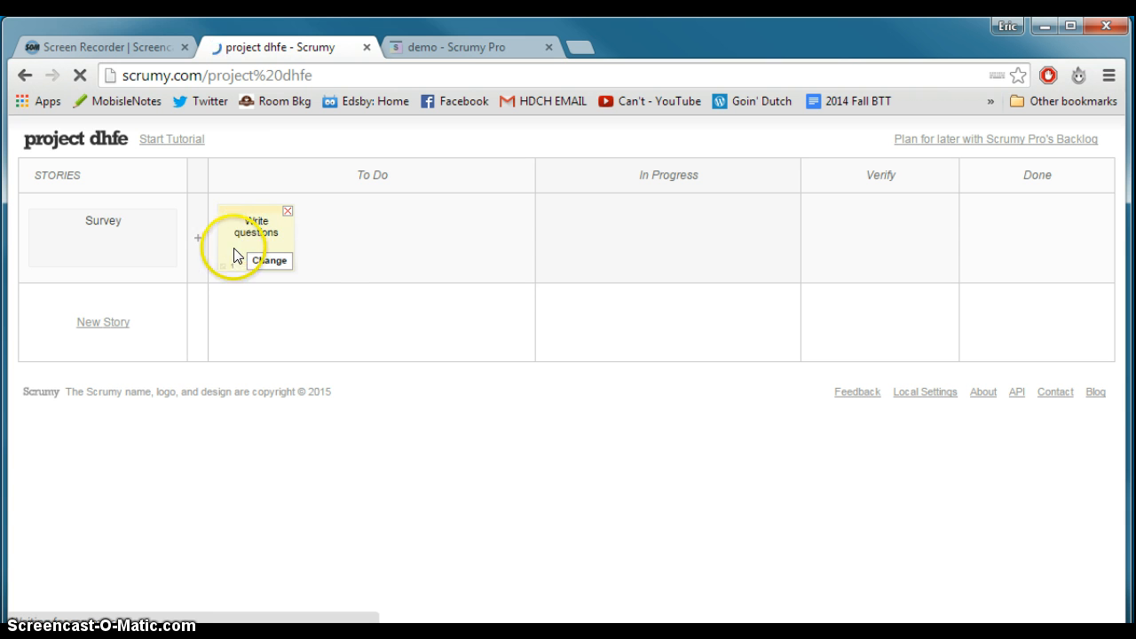
Step: Add a second Survey task, 'Design the actual survey'
click(197, 237)
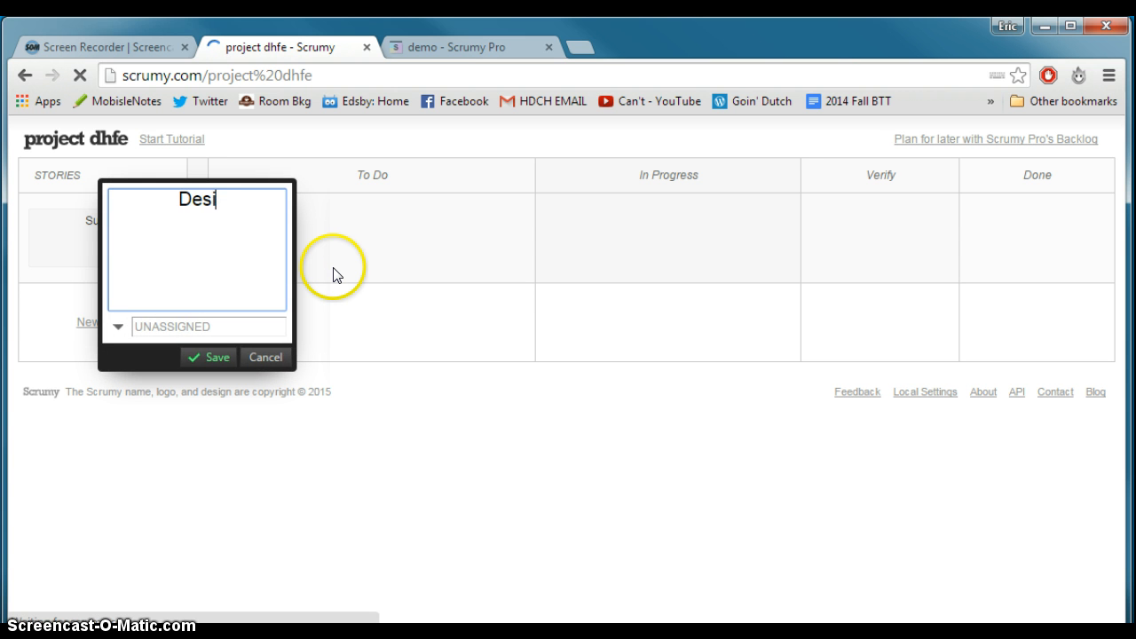
text(Design the actual survey)
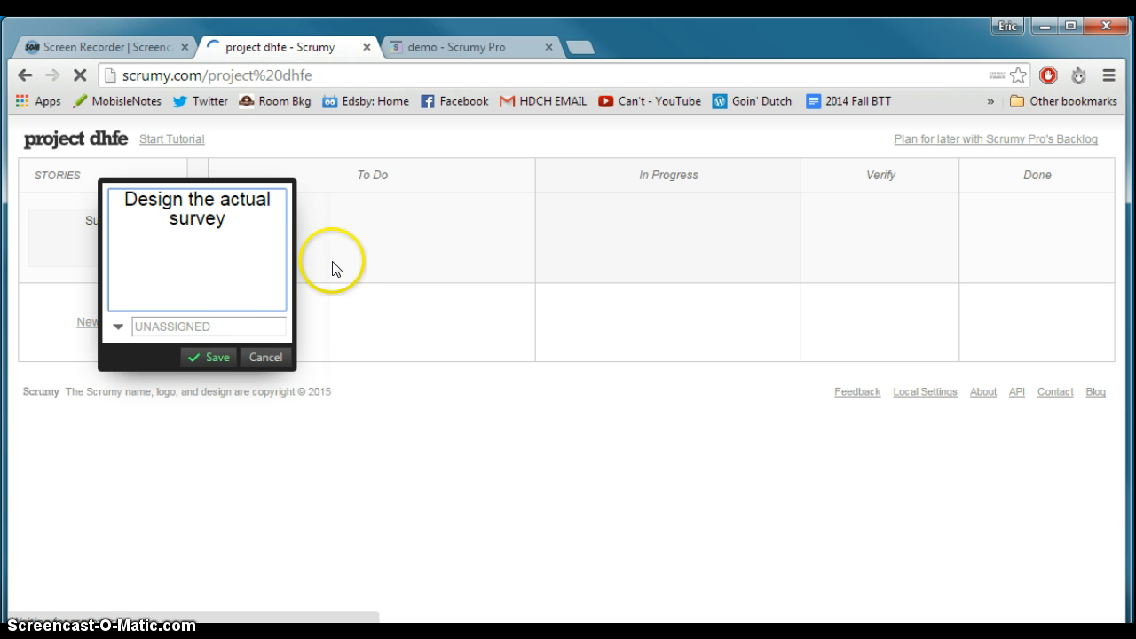
click(223, 331)
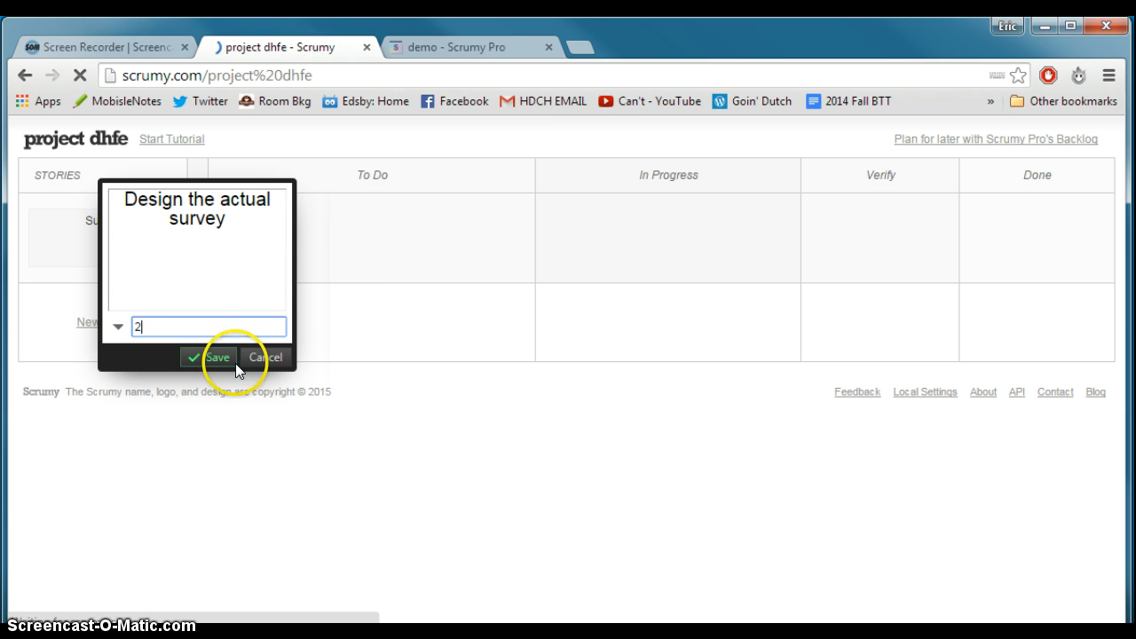
click(224, 357)
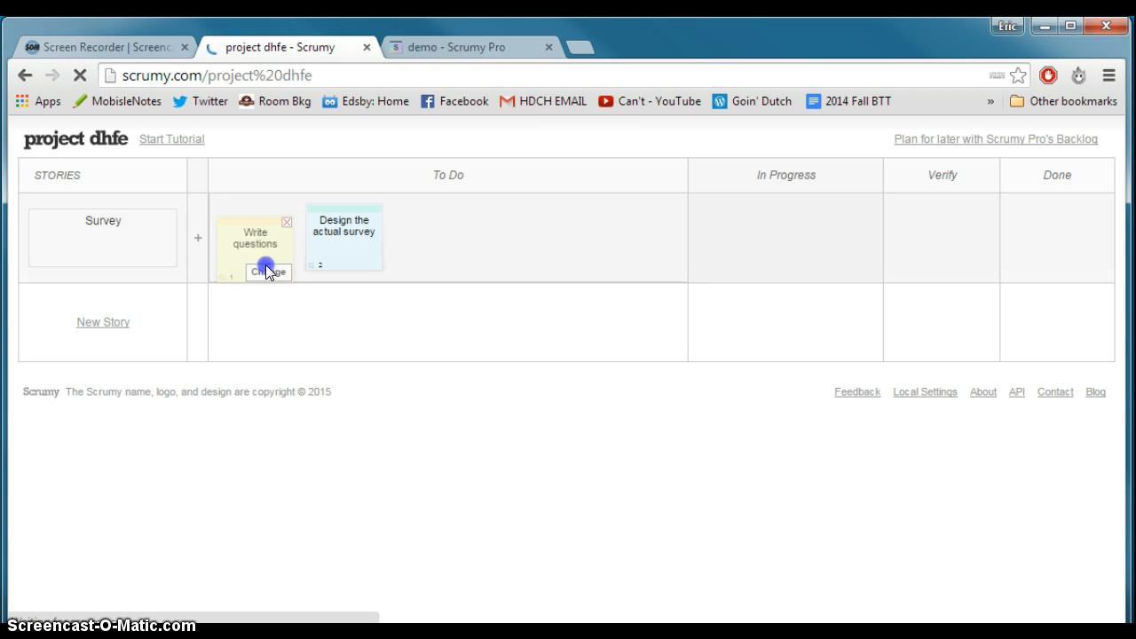
Step: Move Write questions through In Progress and Verify to Done, and Design the actual survey to In Progress
drag(266, 264, 713, 269)
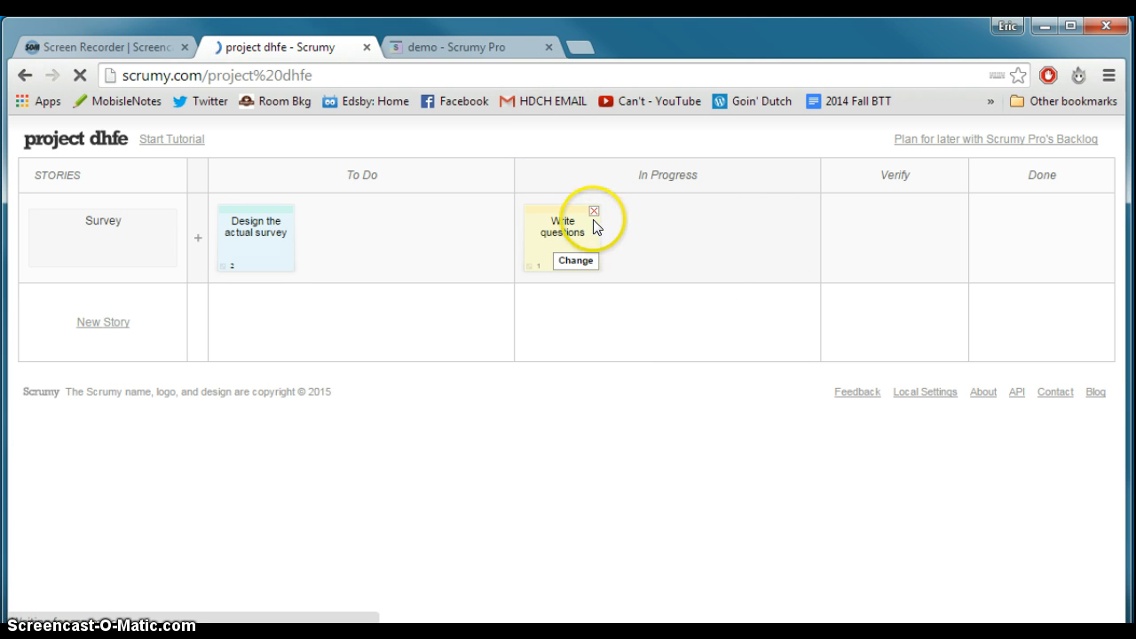
drag(562, 210, 832, 200)
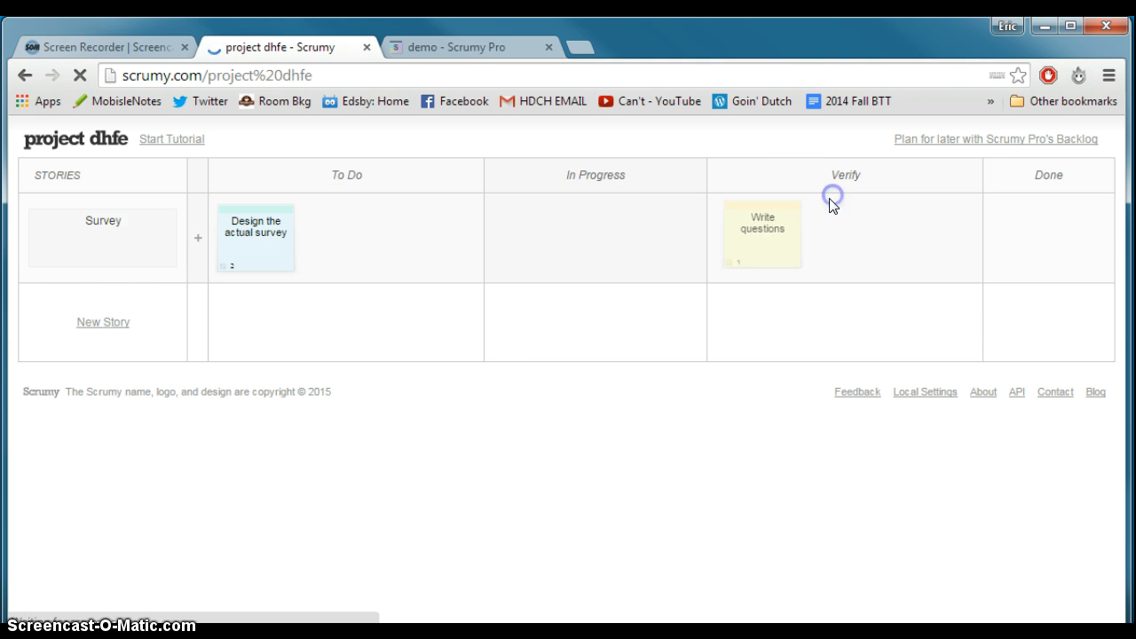
click(759, 230)
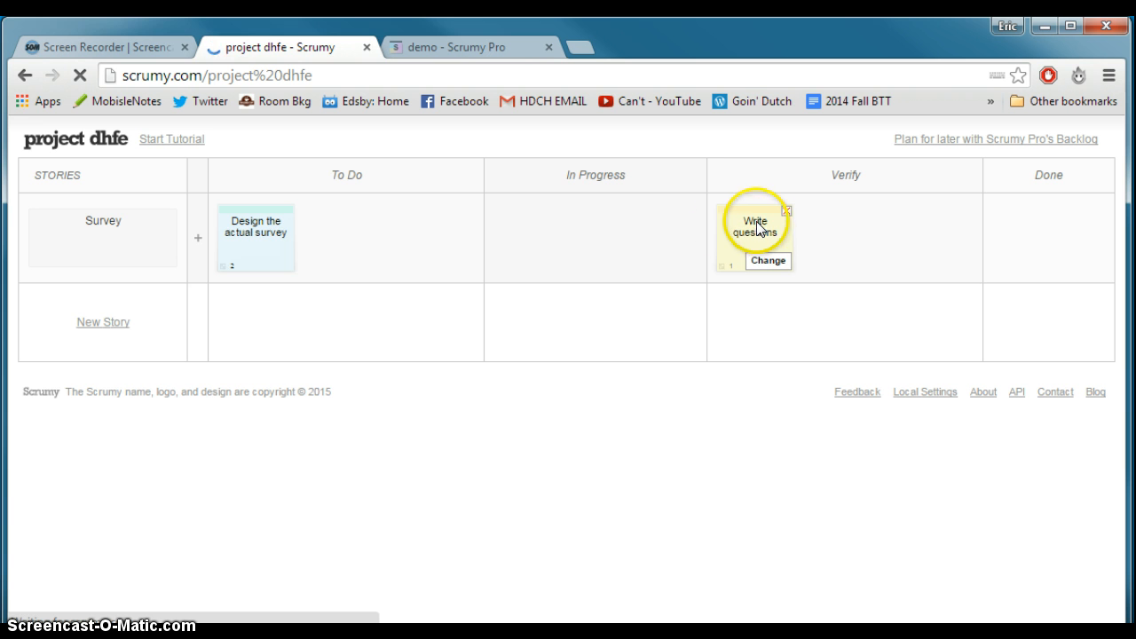
drag(249, 221, 524, 233)
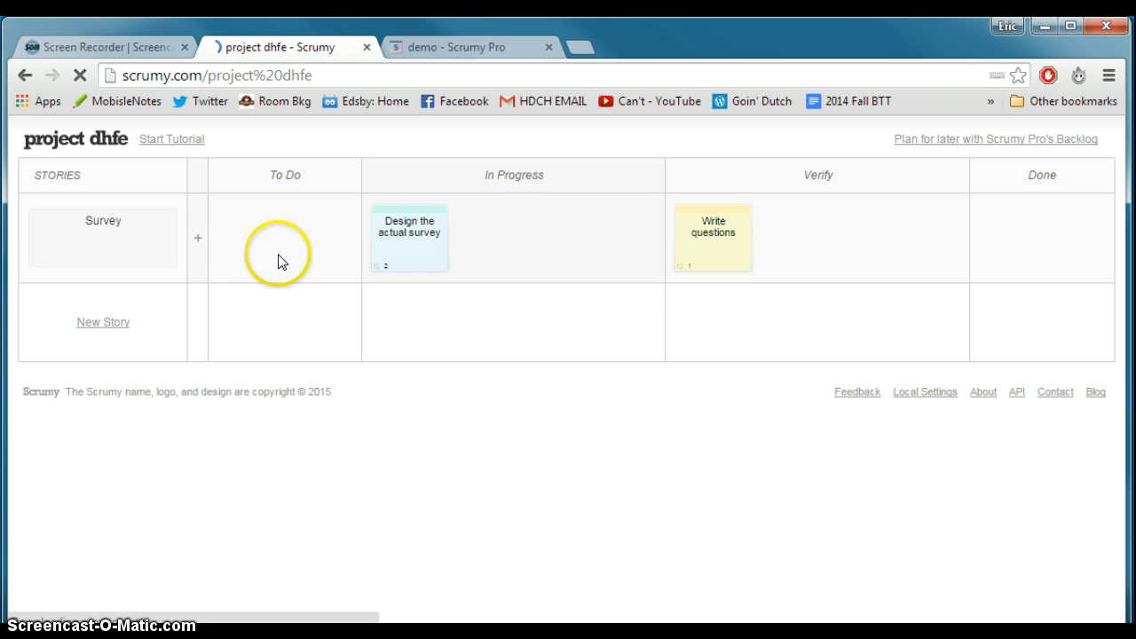
drag(688, 214, 983, 206)
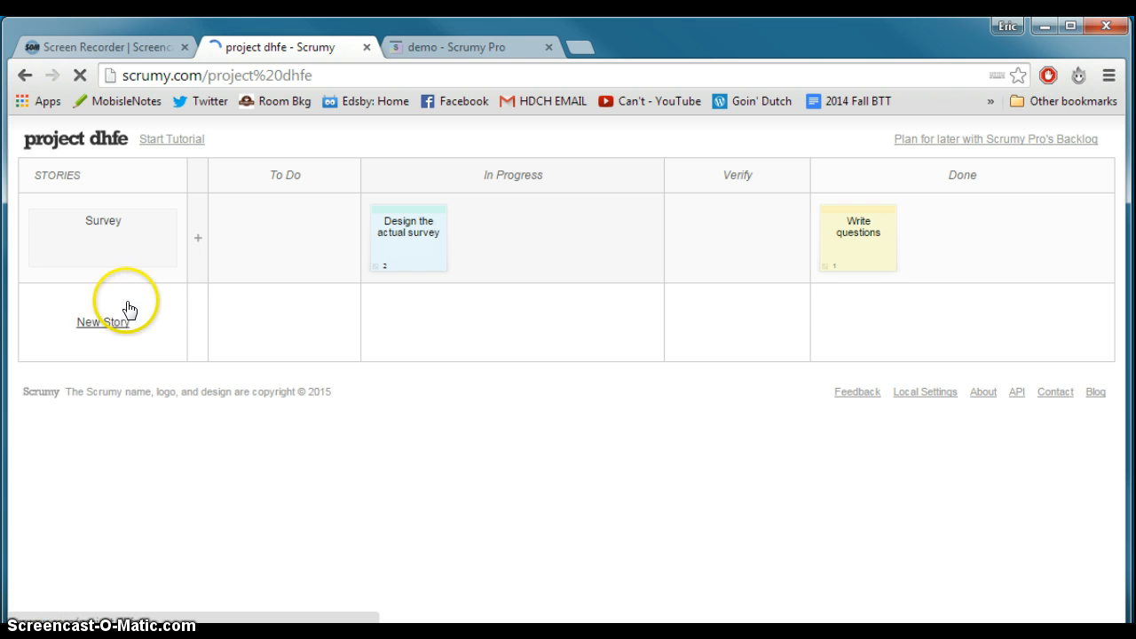
Step: Delete the old Survey story and its tasks, then save a fresh Survey story
click(109, 321)
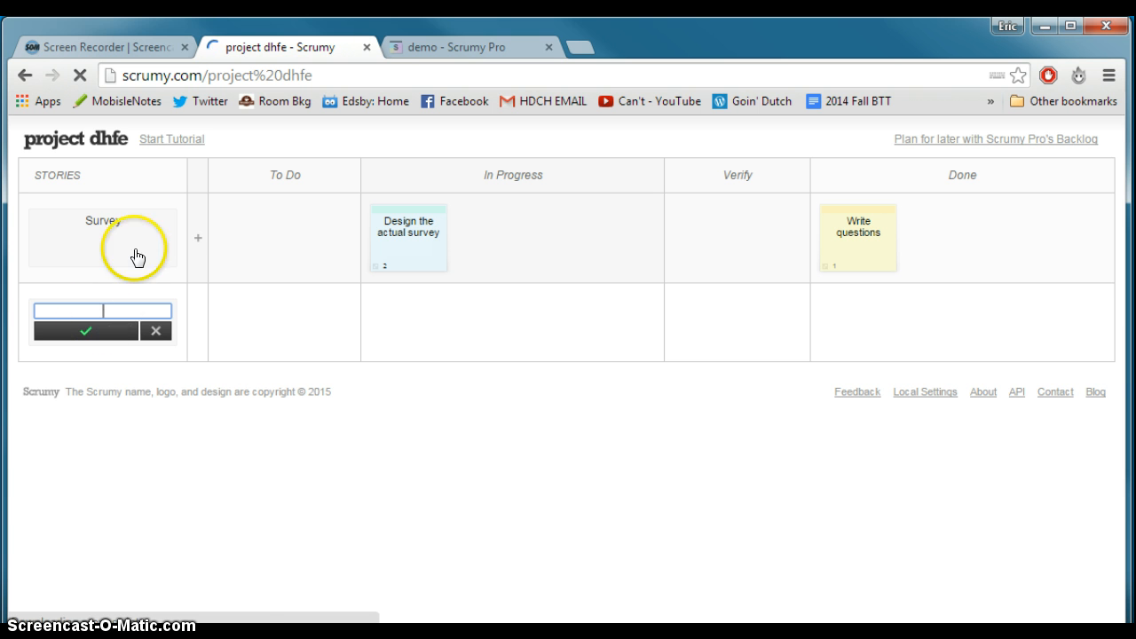
click(170, 220)
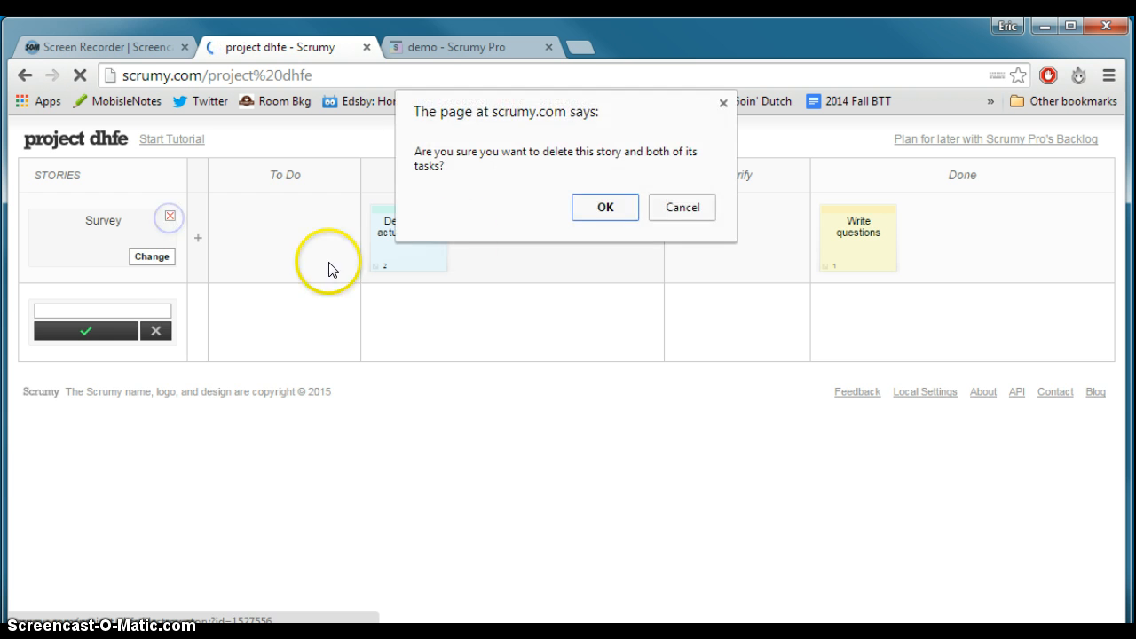
click(603, 211)
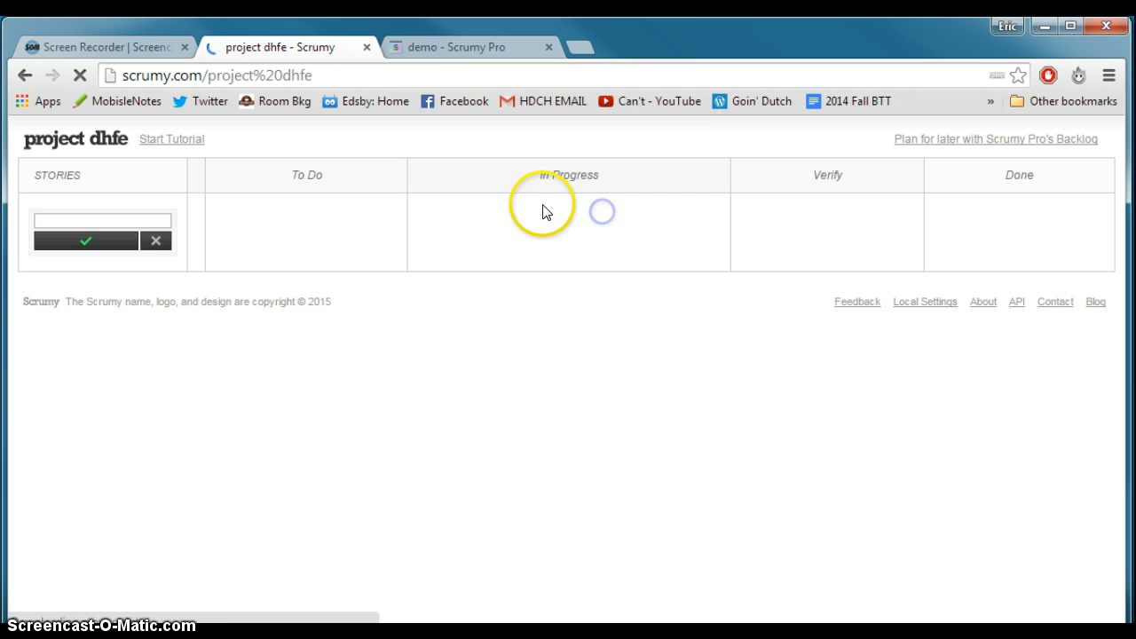
click(138, 219)
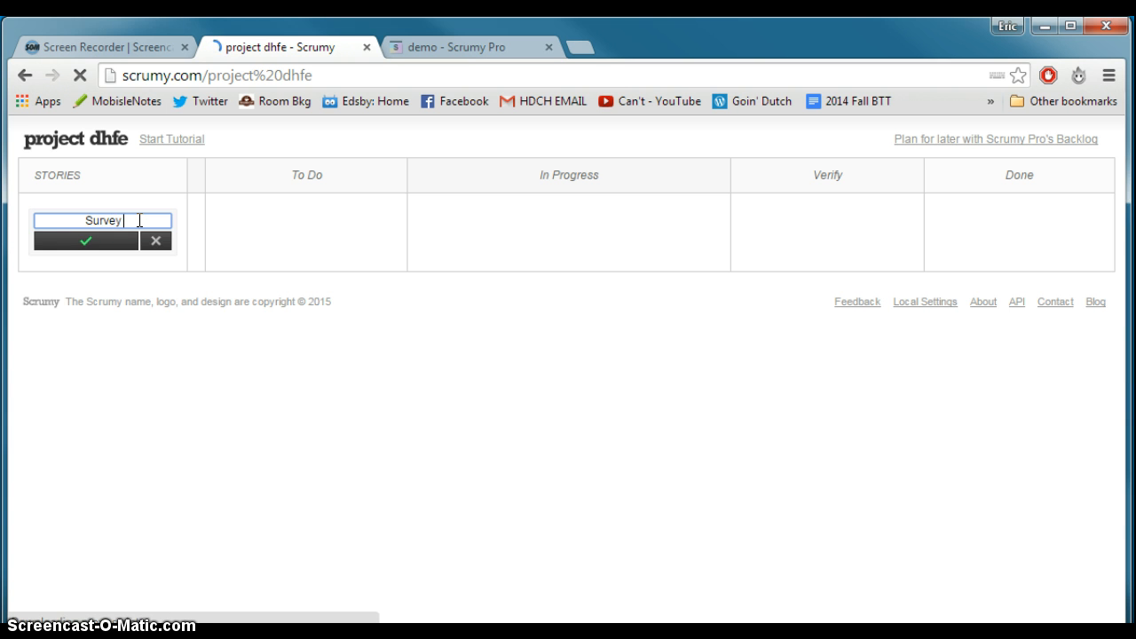
key(Return)
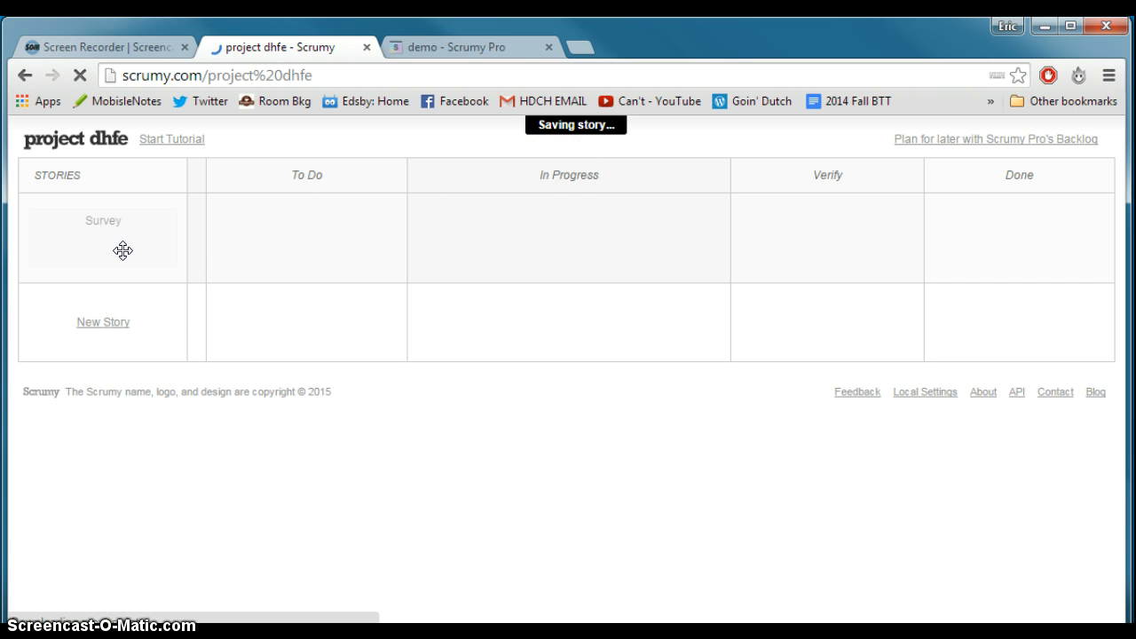
drag(107, 234, 102, 236)
Step: Add an assigned To Do task 'Write the questions' under Survey
double_click(201, 234)
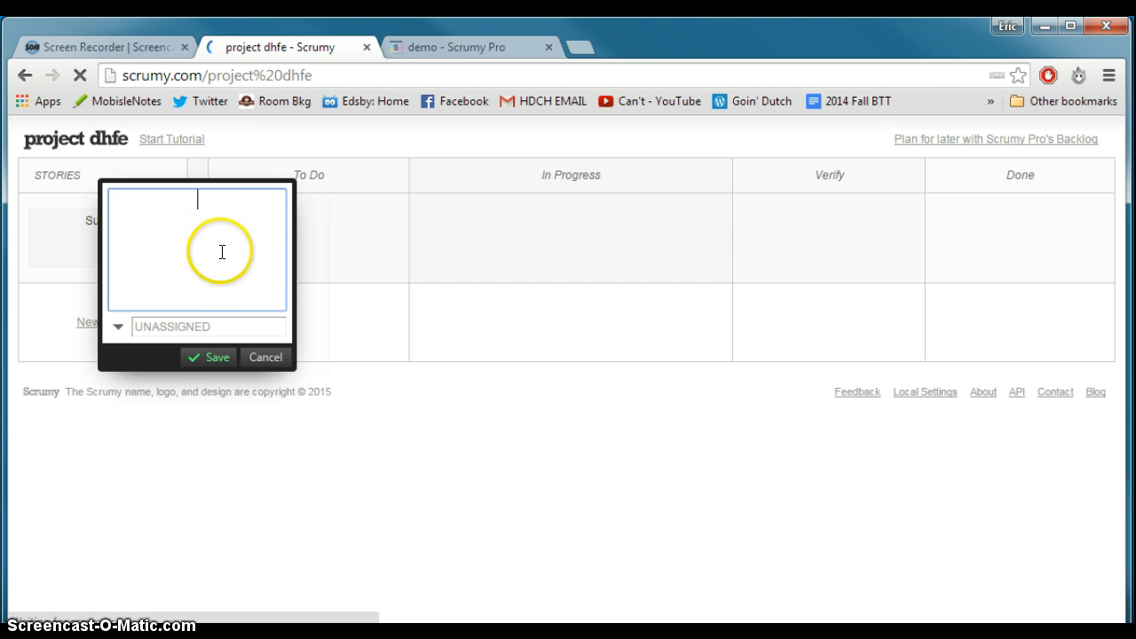
text(Write the)
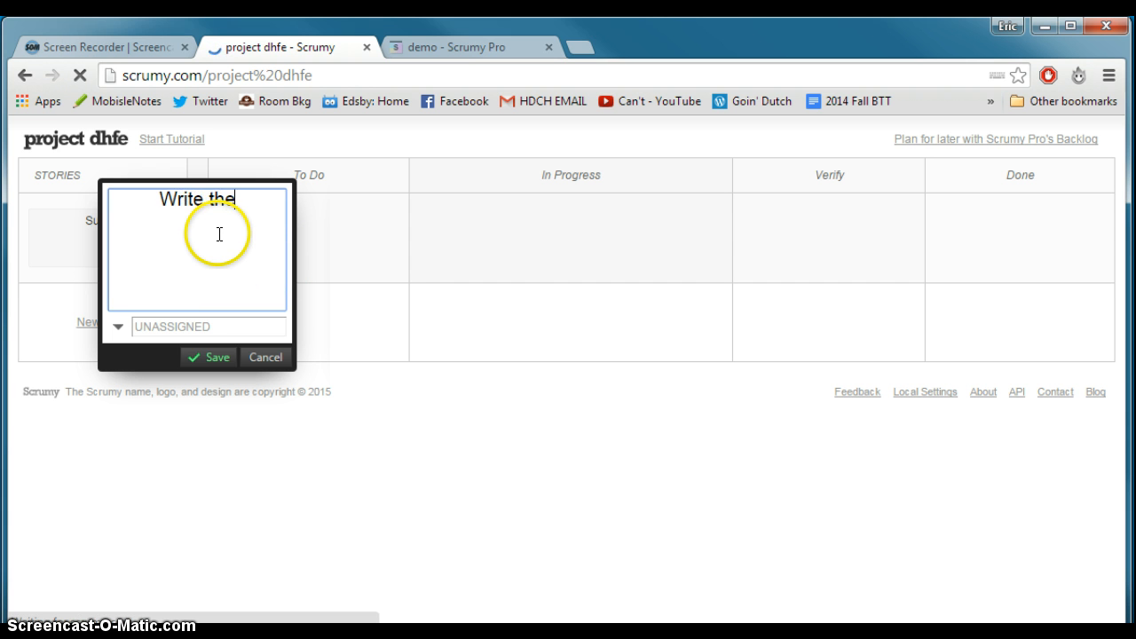
text( questions)
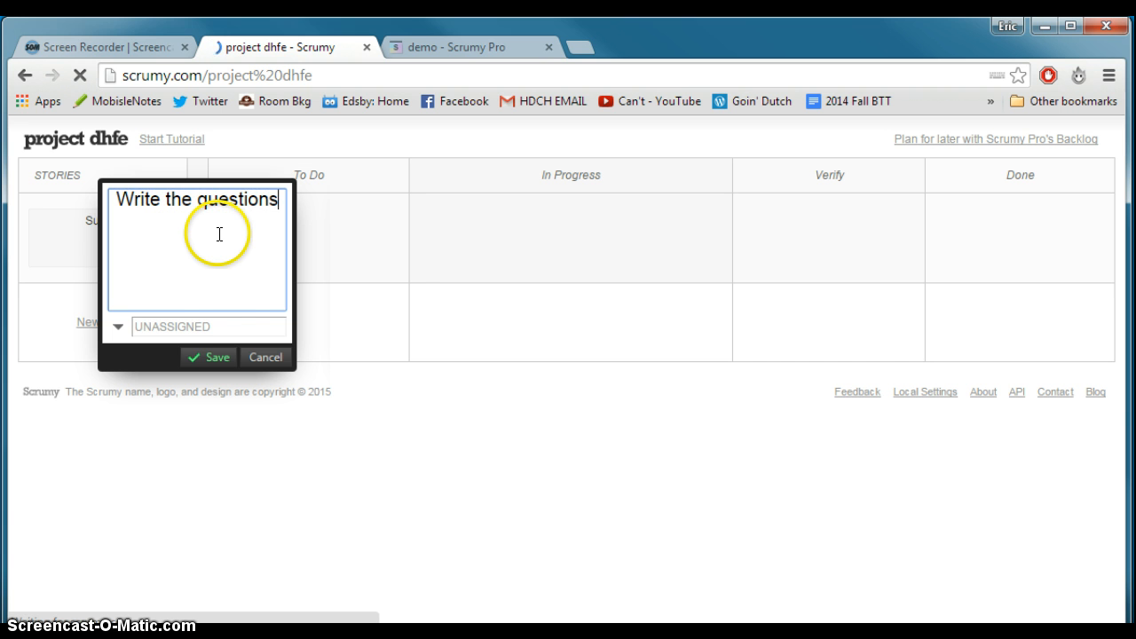
click(218, 323)
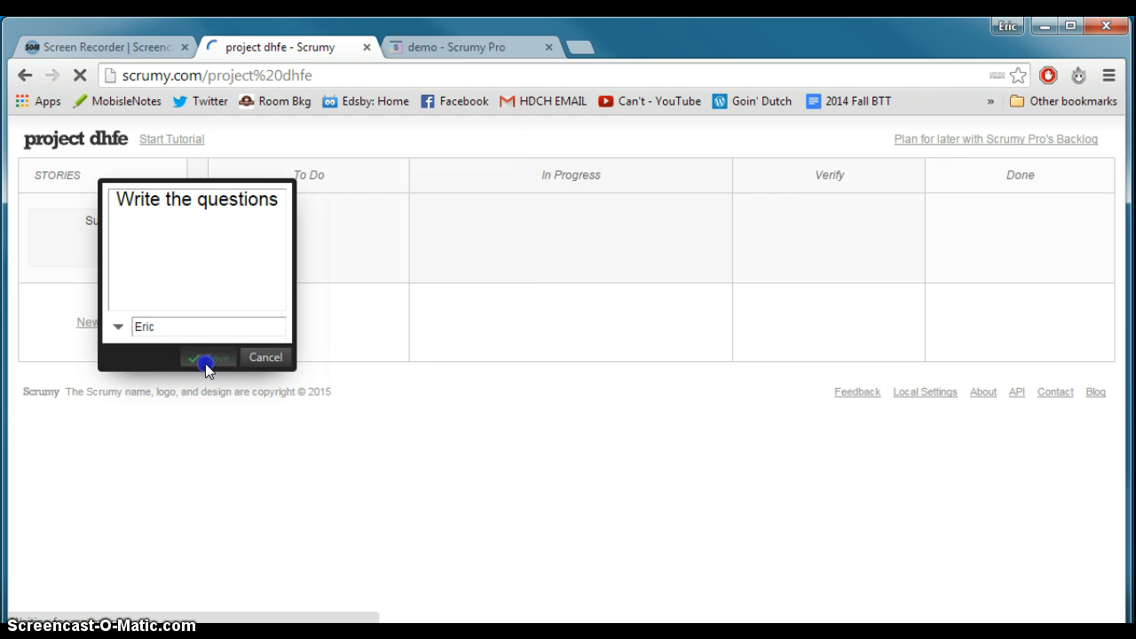
click(205, 363)
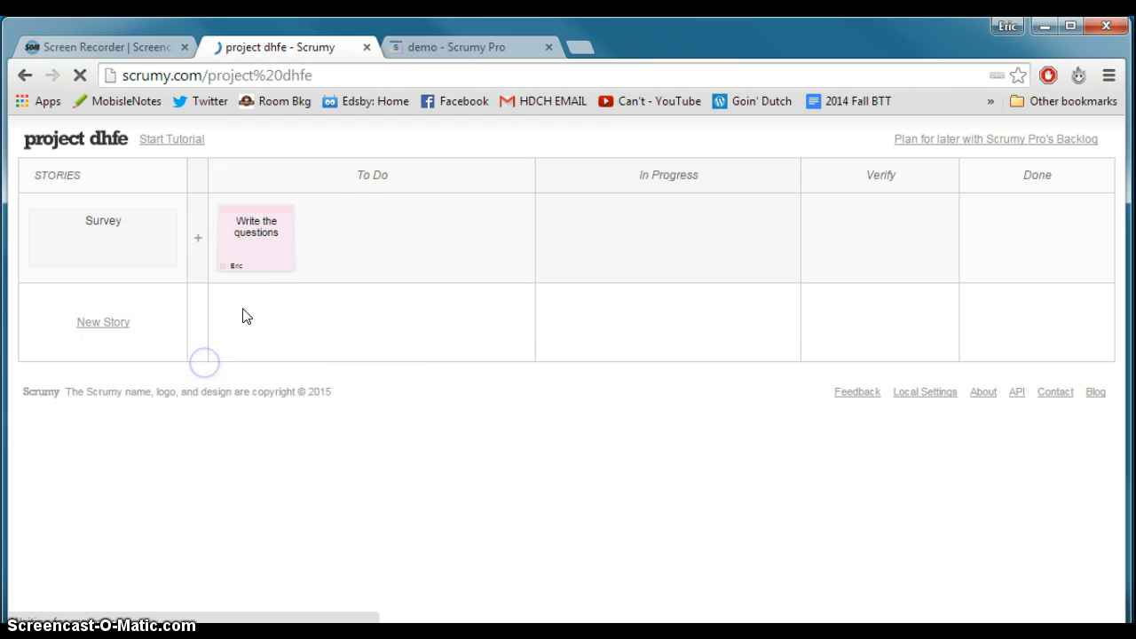
Step: Add a second assigned Survey task, 'Design the form'
click(197, 237)
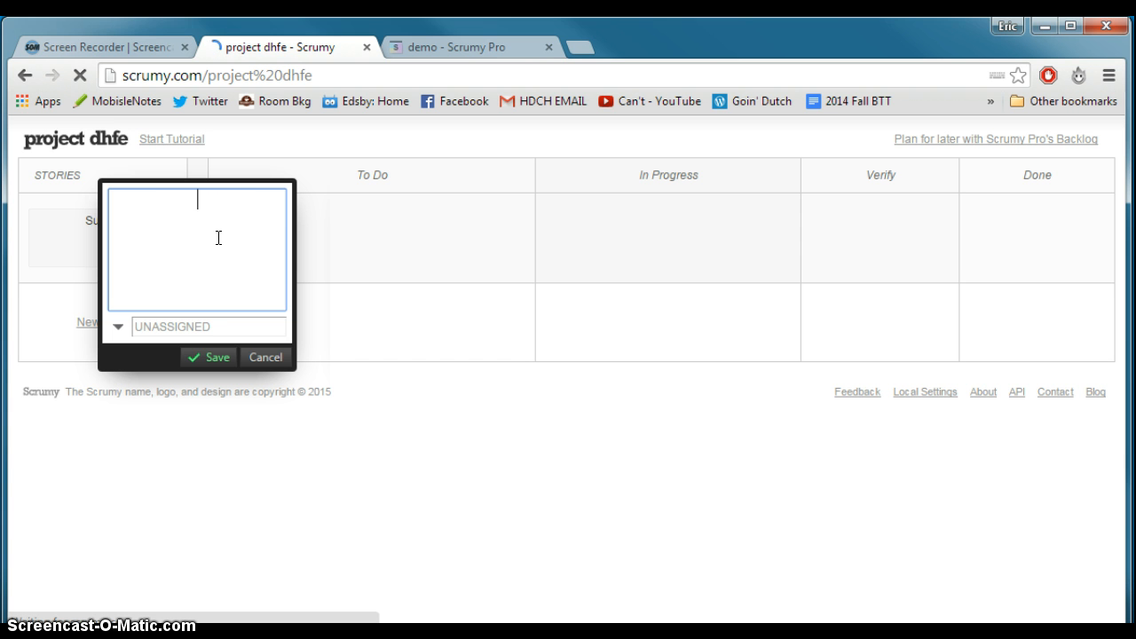
text(Design the )
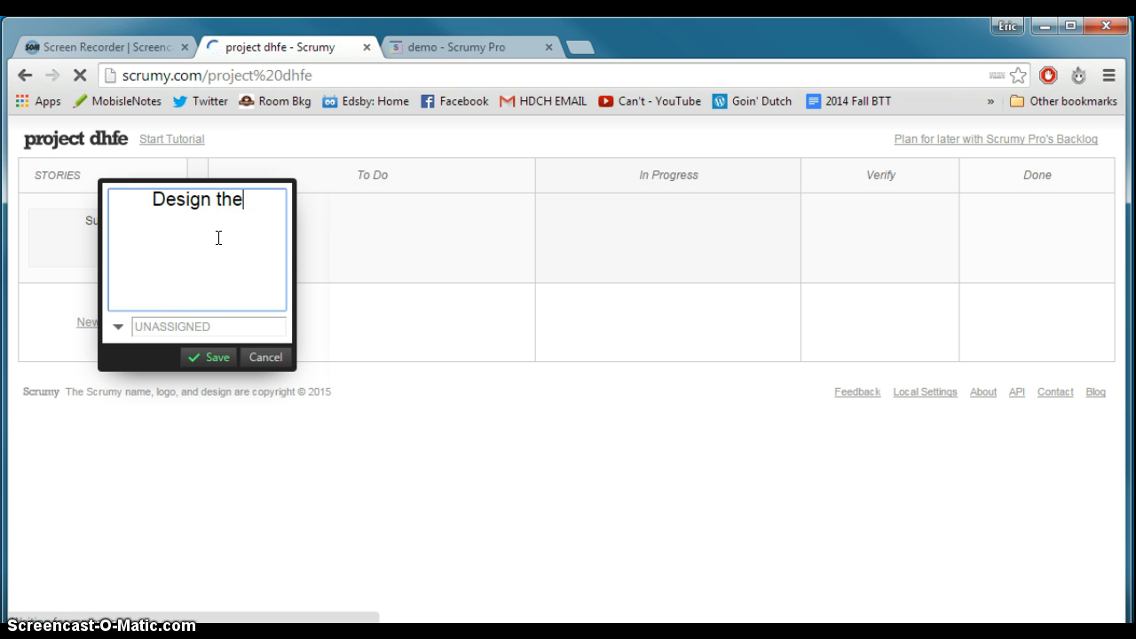
text(form)
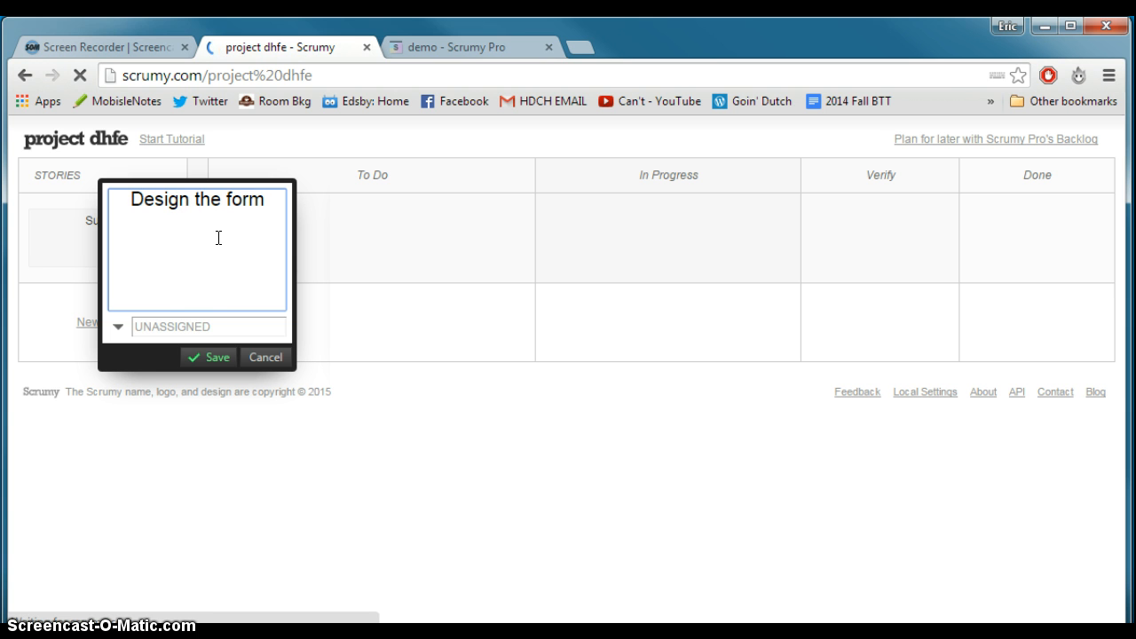
click(192, 324)
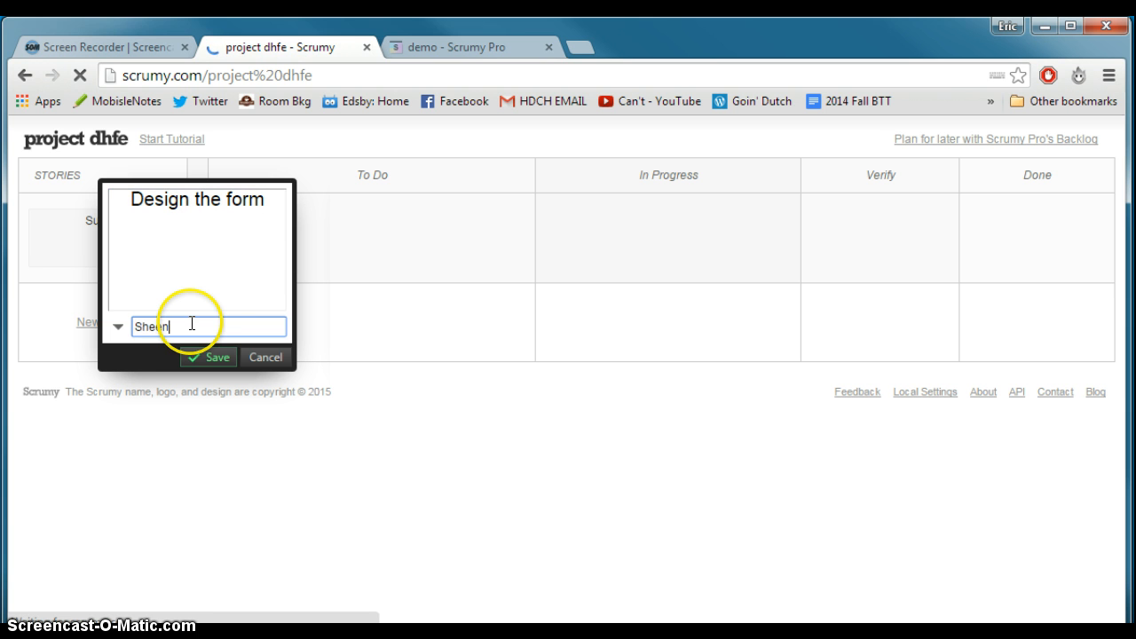
click(198, 356)
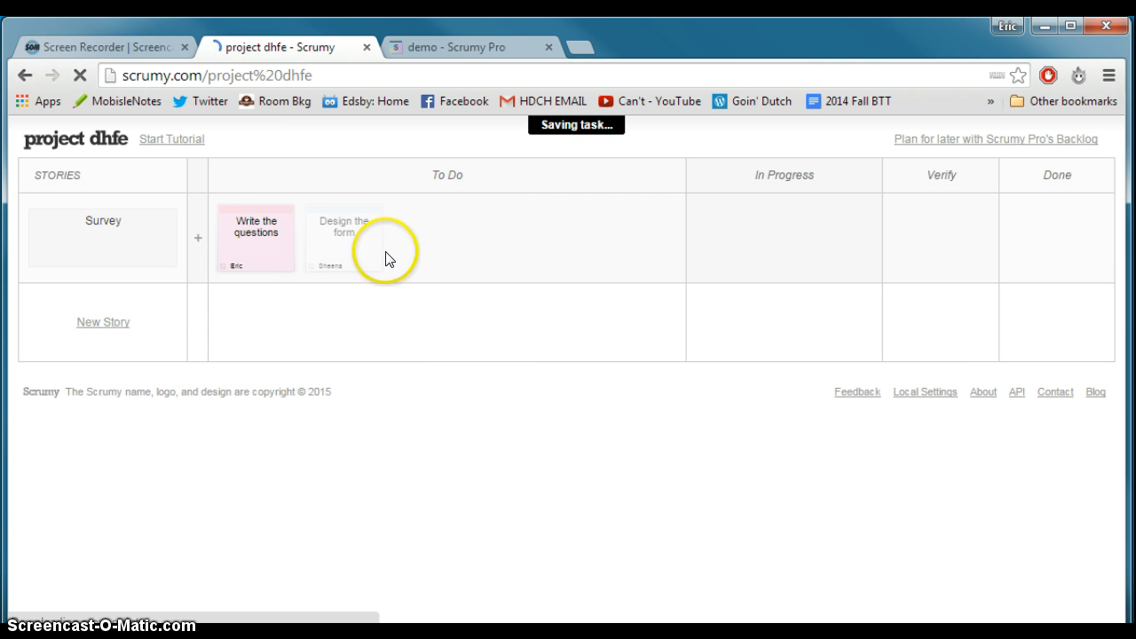
Step: Move Write the questions and Design the form from To Do into In Progress
mouse_move(256, 206)
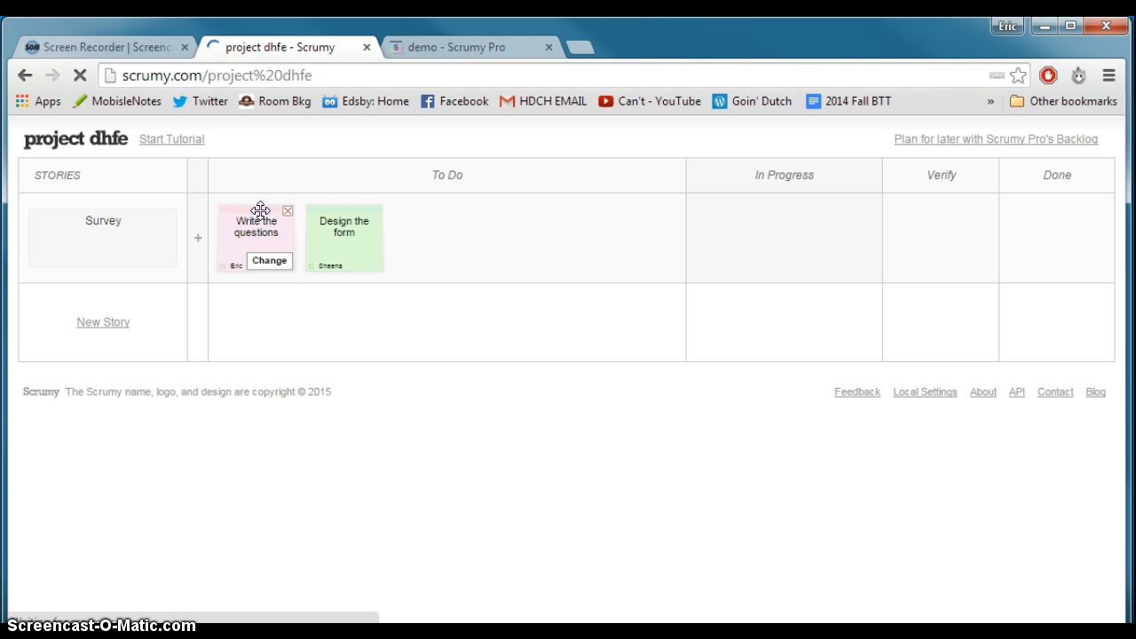
drag(260, 210, 706, 212)
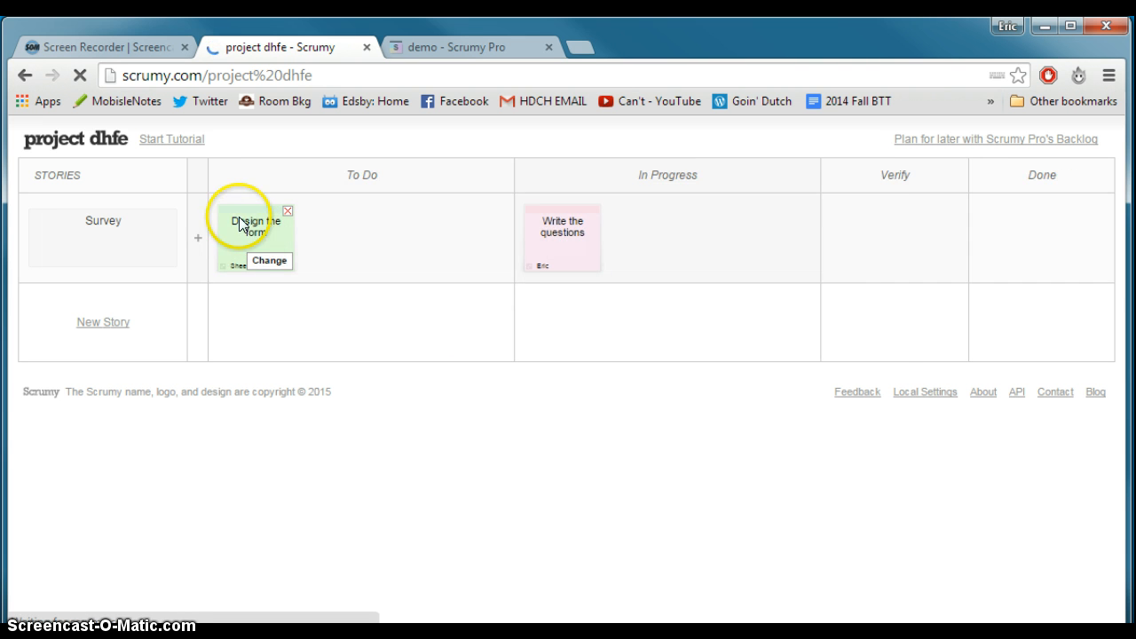
drag(241, 208, 668, 218)
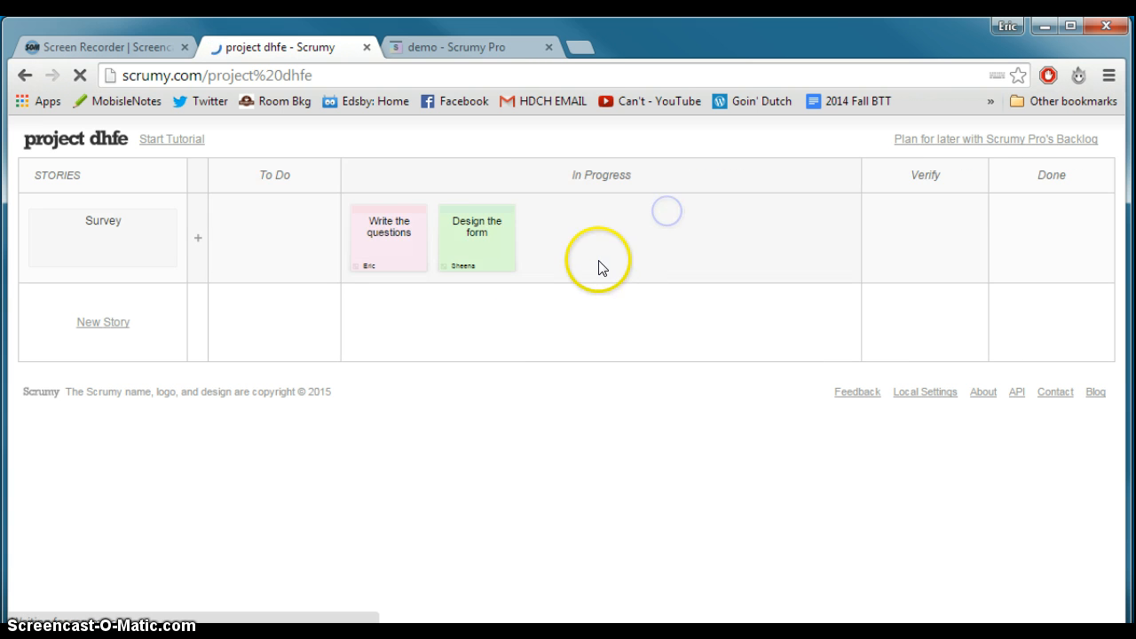
drag(477, 211, 600, 223)
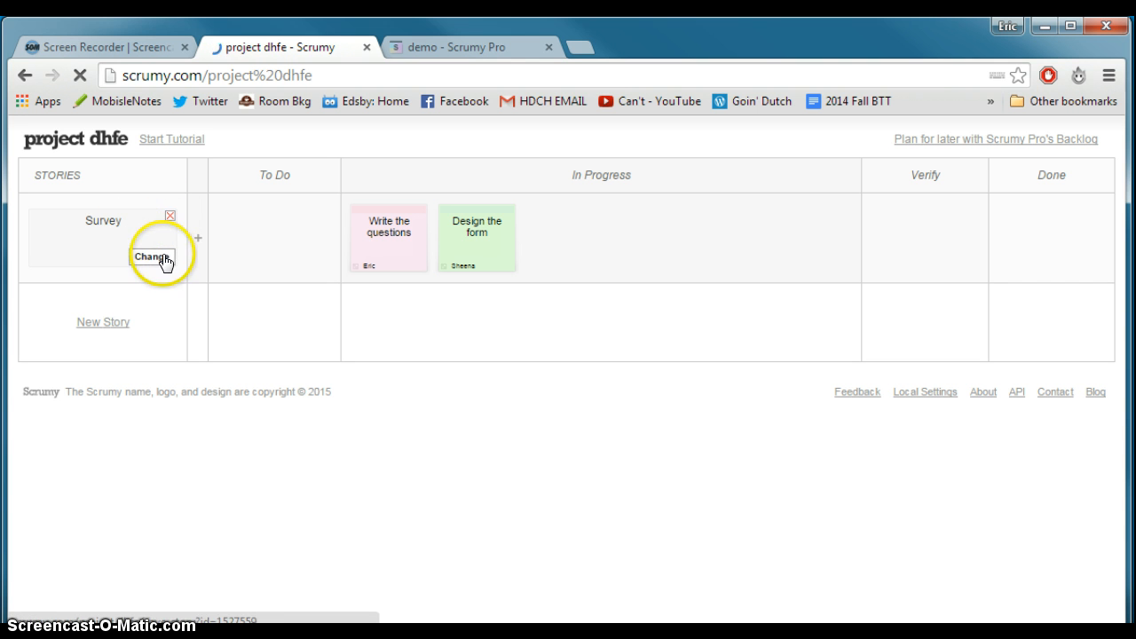
Step: Rename Survey after two team members and save a new story named for another pair
click(158, 257)
click(130, 245)
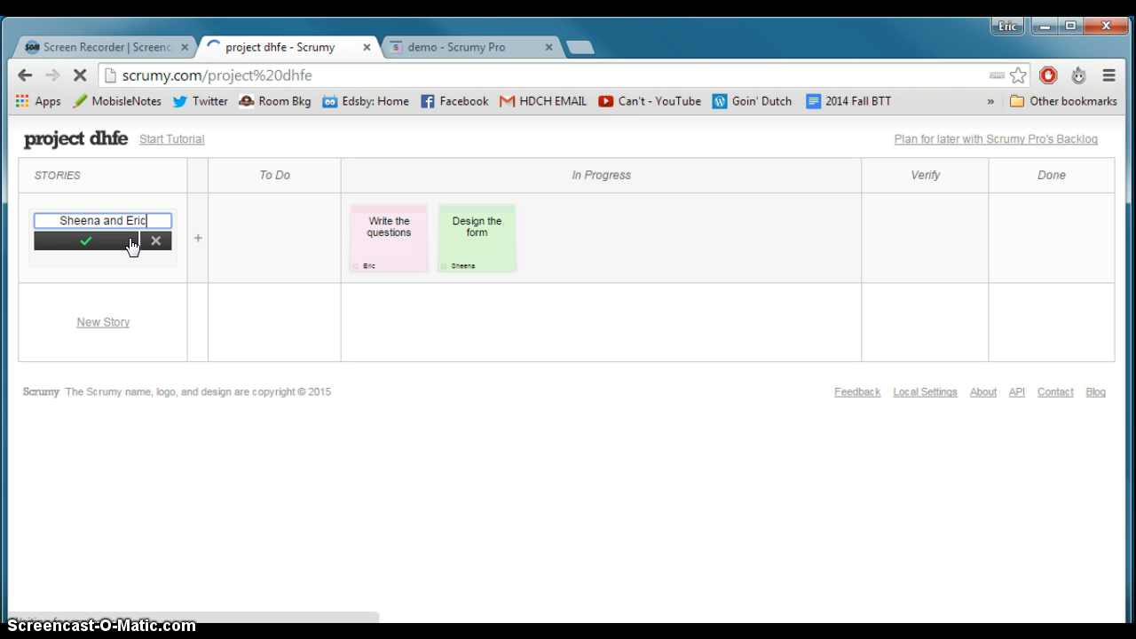
click(130, 245)
click(103, 322)
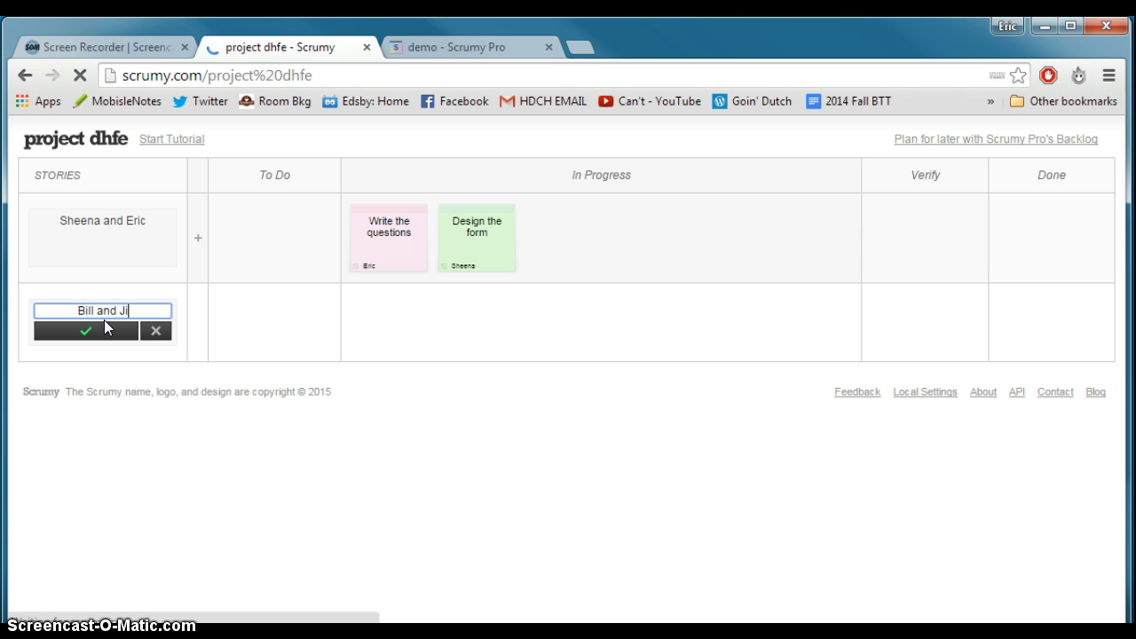
click(104, 325)
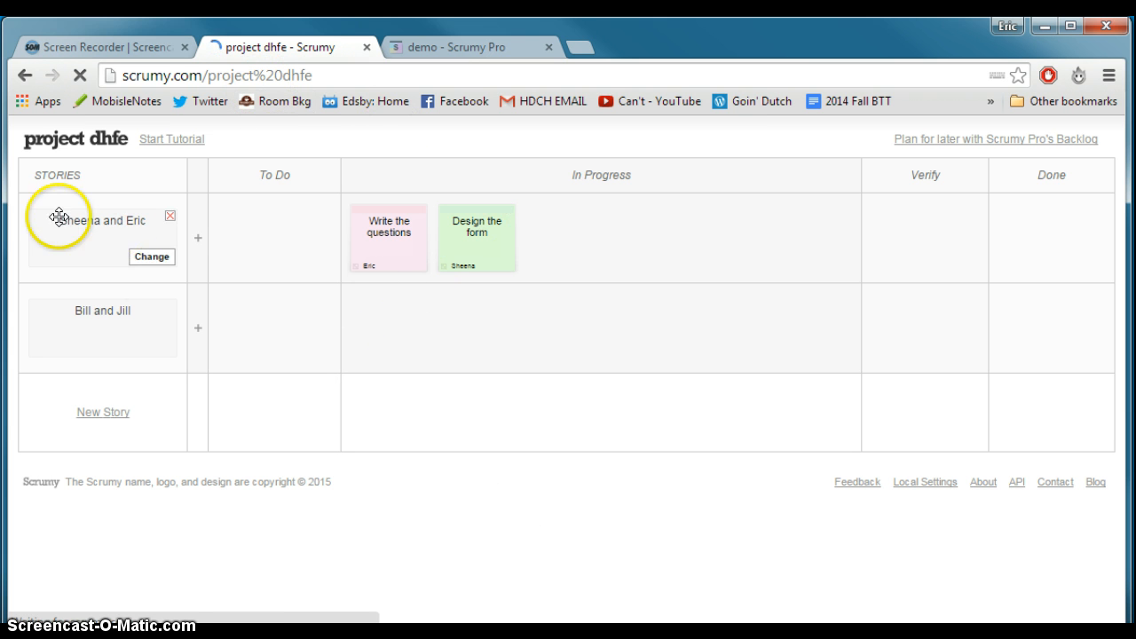
Step: Delete the second story, then the first story with its tasks, confirming each deletion
click(170, 306)
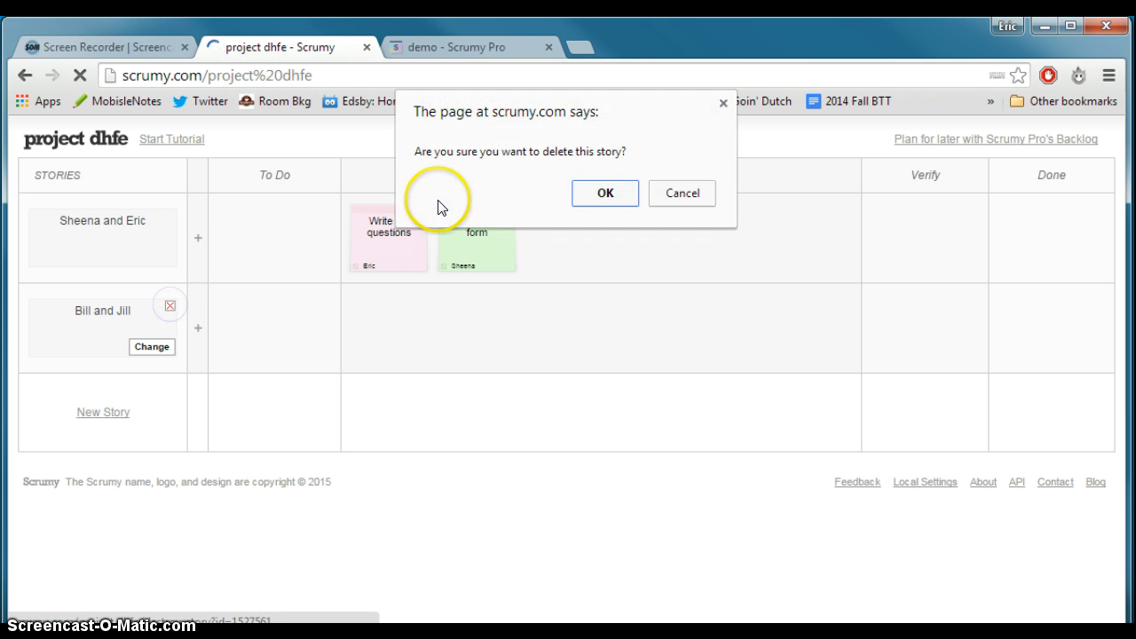
click(591, 187)
click(169, 215)
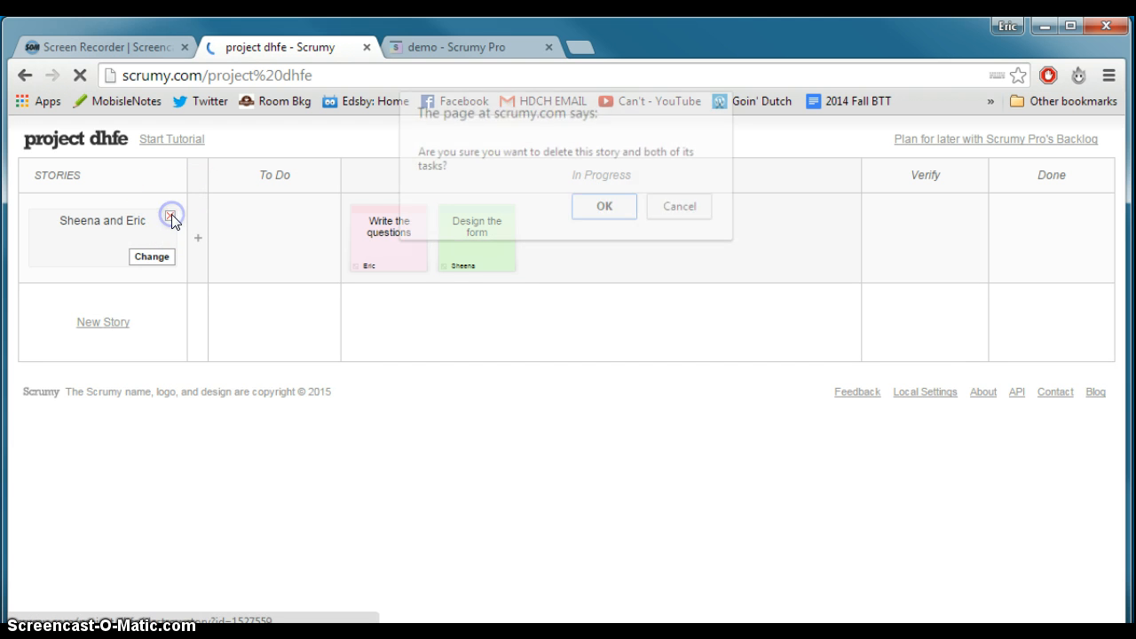
click(597, 205)
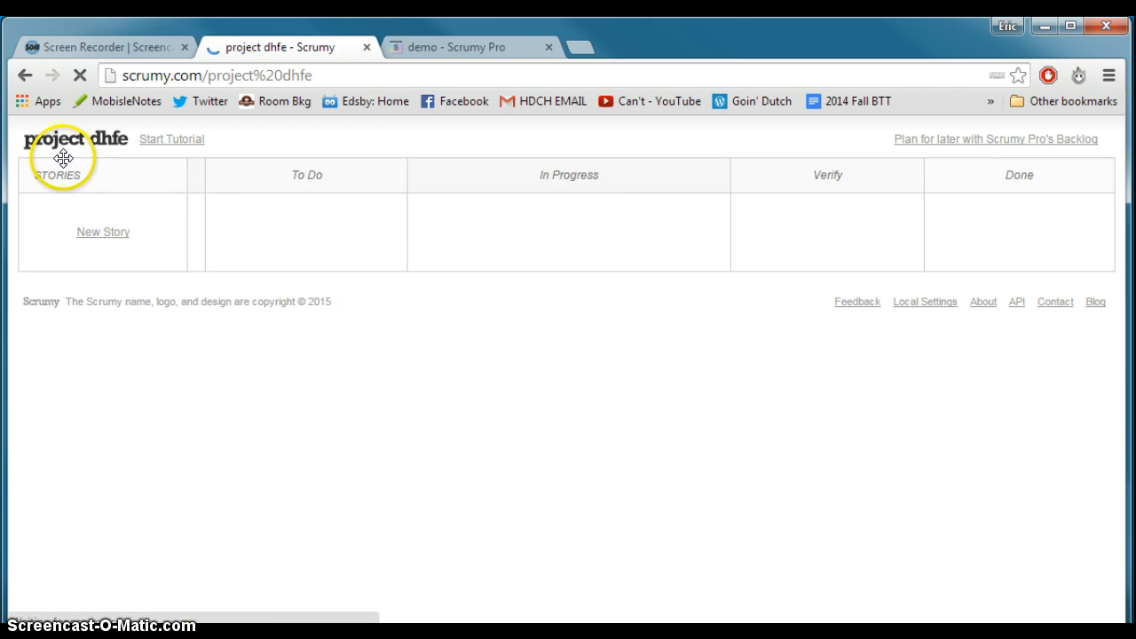
click(109, 233)
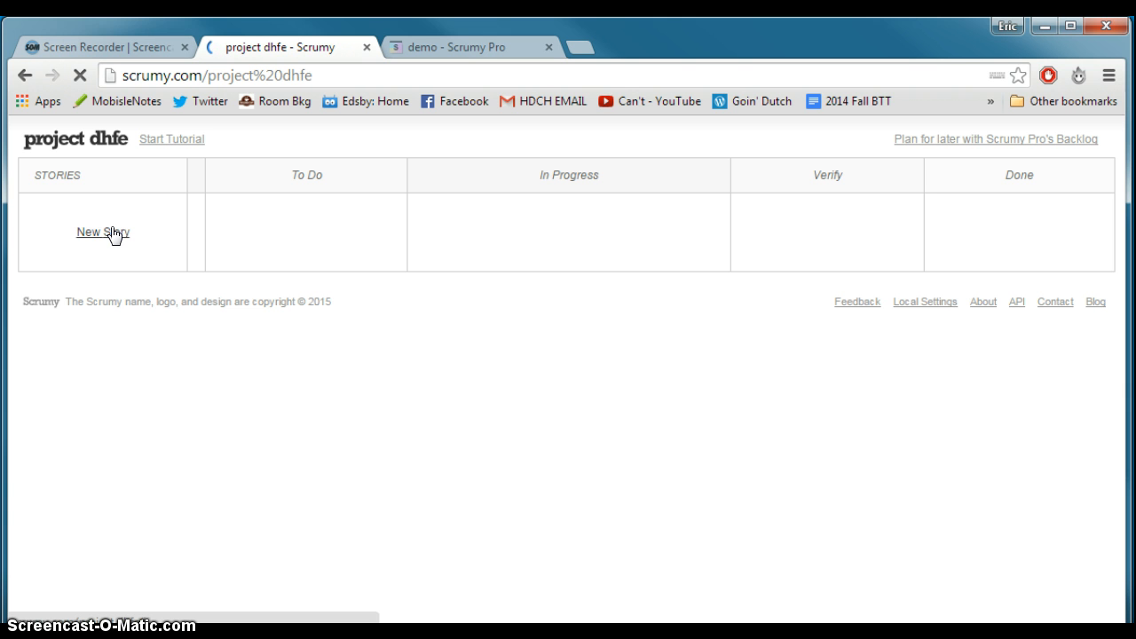
Step: Add story rows Facebook, Twitter Feed and Poster, then start a fourth named Newspaper article
click(112, 233)
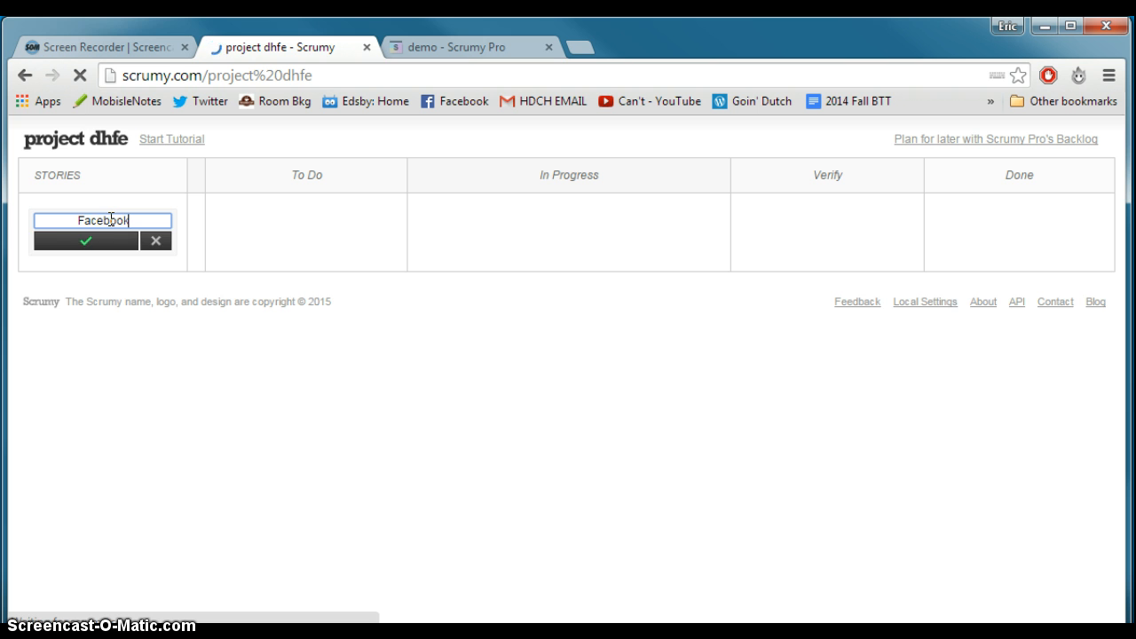
text(Facebook)
click(86, 237)
click(103, 322)
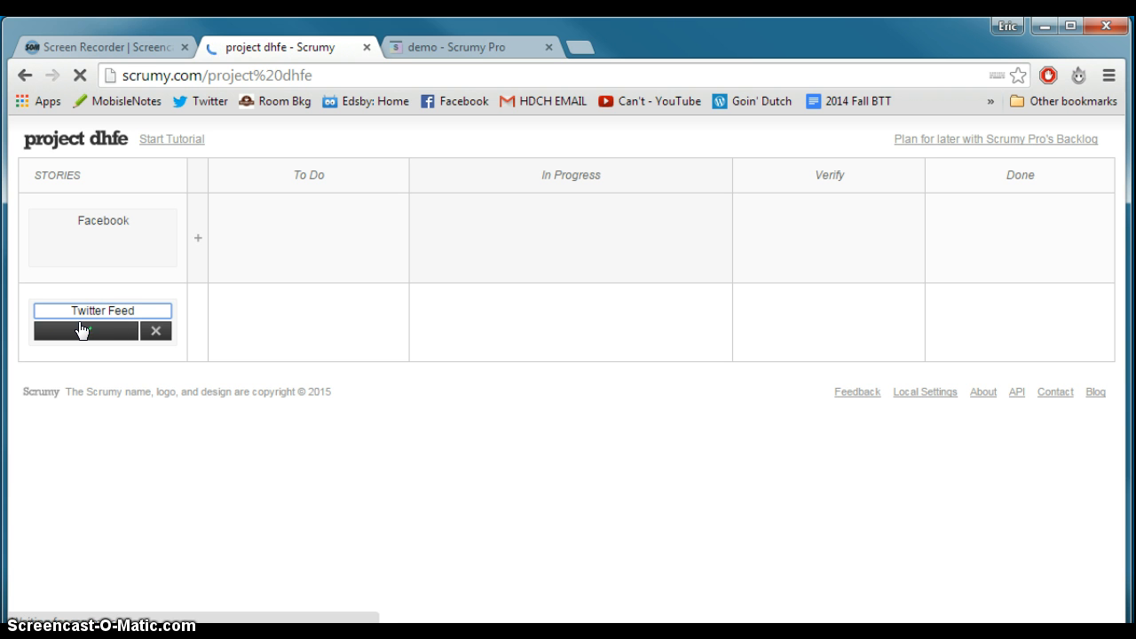
click(80, 330)
click(103, 414)
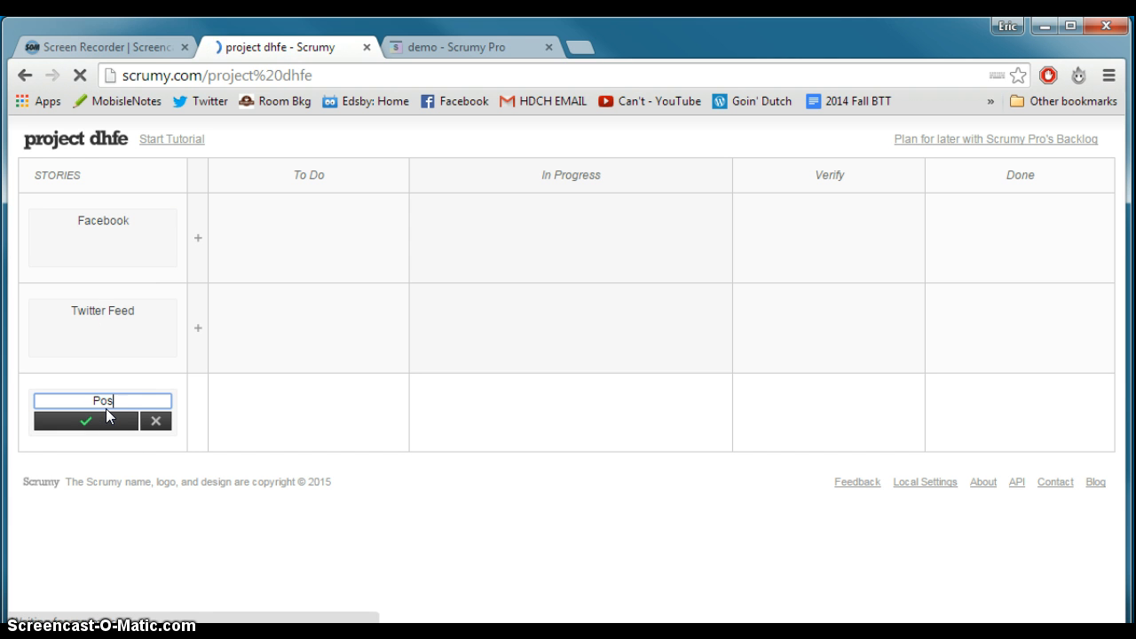
click(105, 410)
click(109, 491)
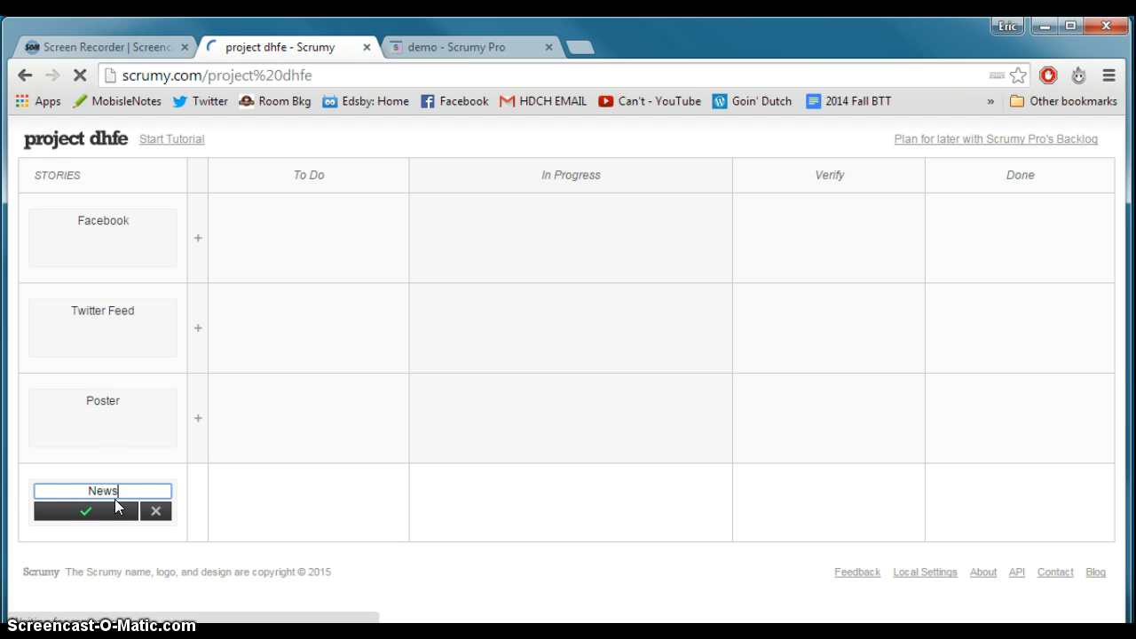
text(Newspaper artic)
key(BackSpace)
key(BackSpace)
key(BackSpace)
Step: Finish typing 'Newspaper article' and save it as the fourth story row under Poster
text(ticle)
click(64, 512)
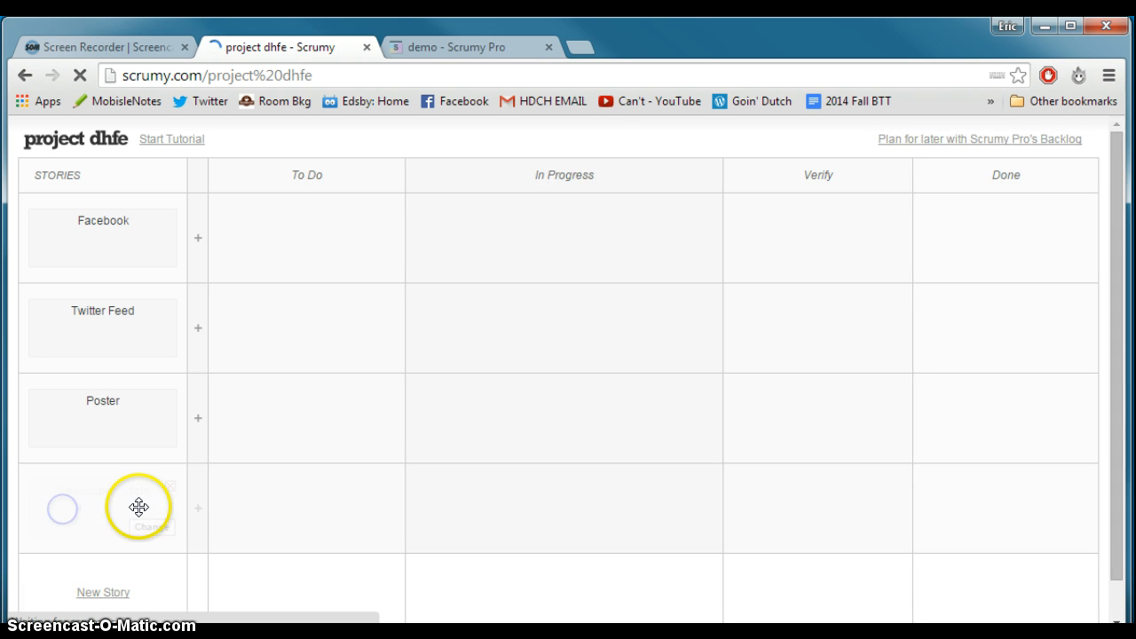